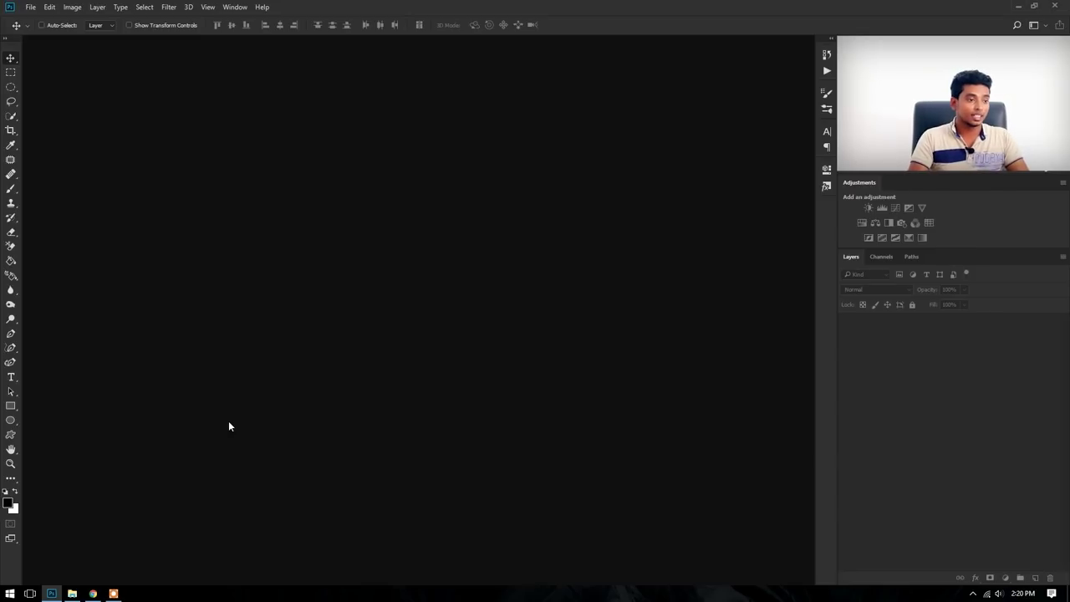
# - Open the Contect seet folder in File Explorer, browse its 101 photos maximized, then restore the window
pyautogui.click(72, 593)
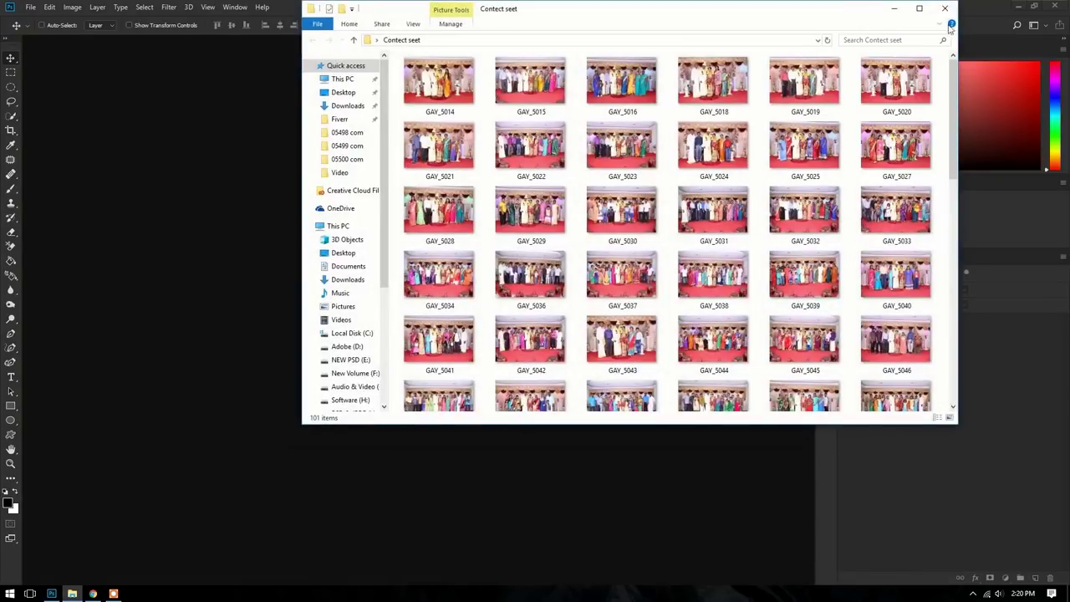
pyautogui.click(927, 13)
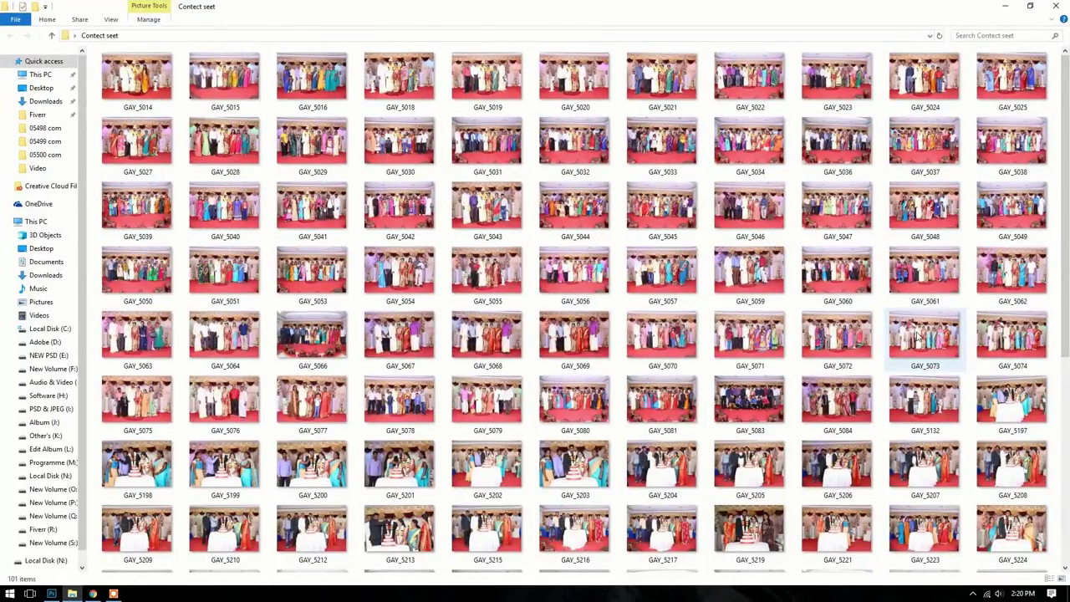
pyautogui.moveTo(1067, 137); pyautogui.dragTo(1067, 142)
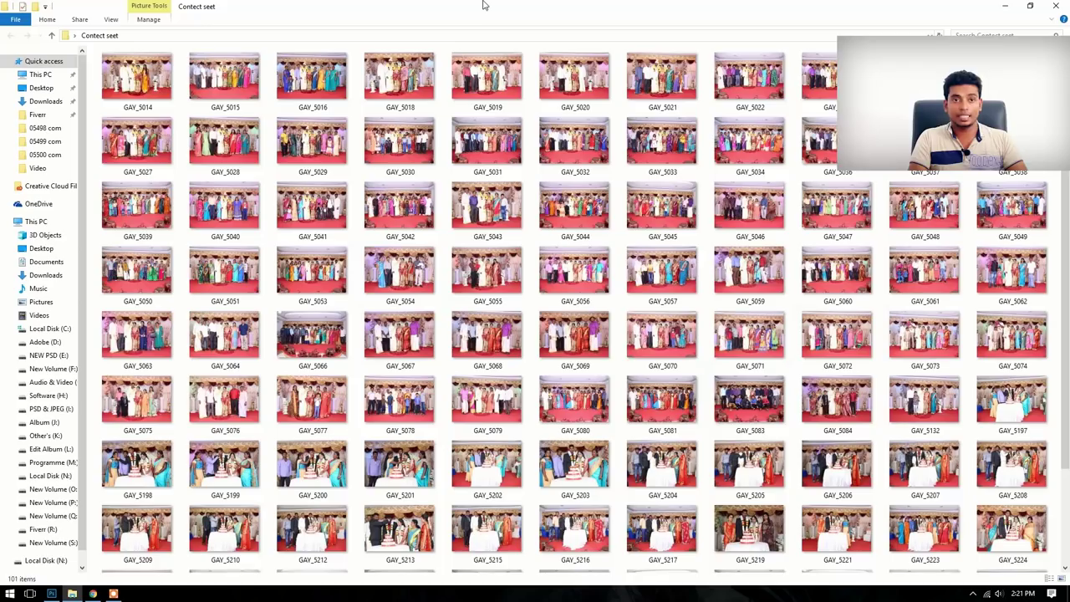
pyautogui.moveTo(482, 6); pyautogui.dragTo(536, 54)
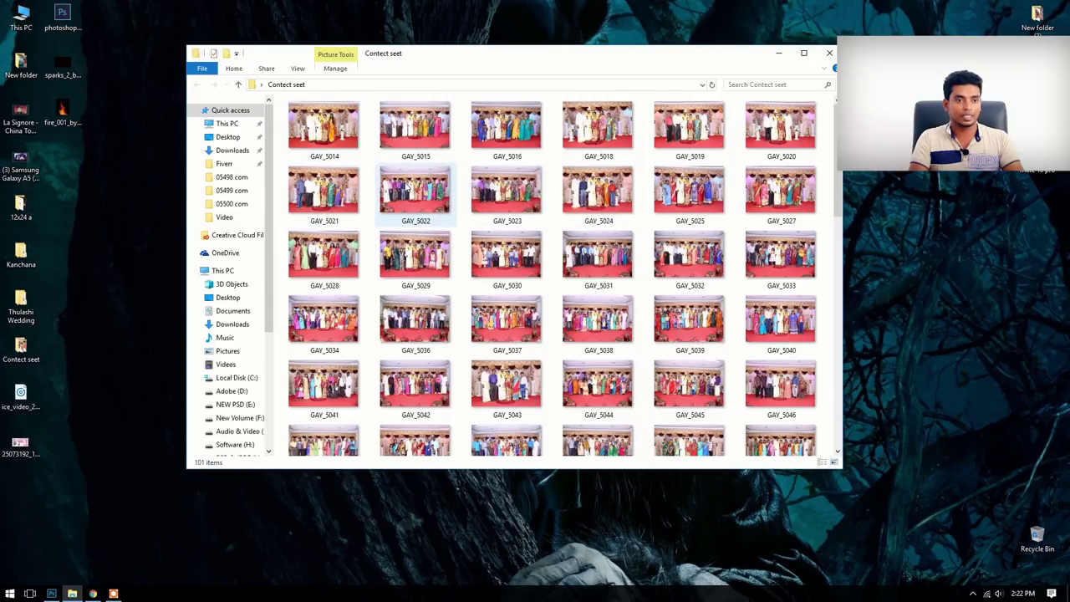
# - Copy GAY_5024.JPG to the desktop and drag that copy into Photoshop to open it
pyautogui.rightClick(607, 189)
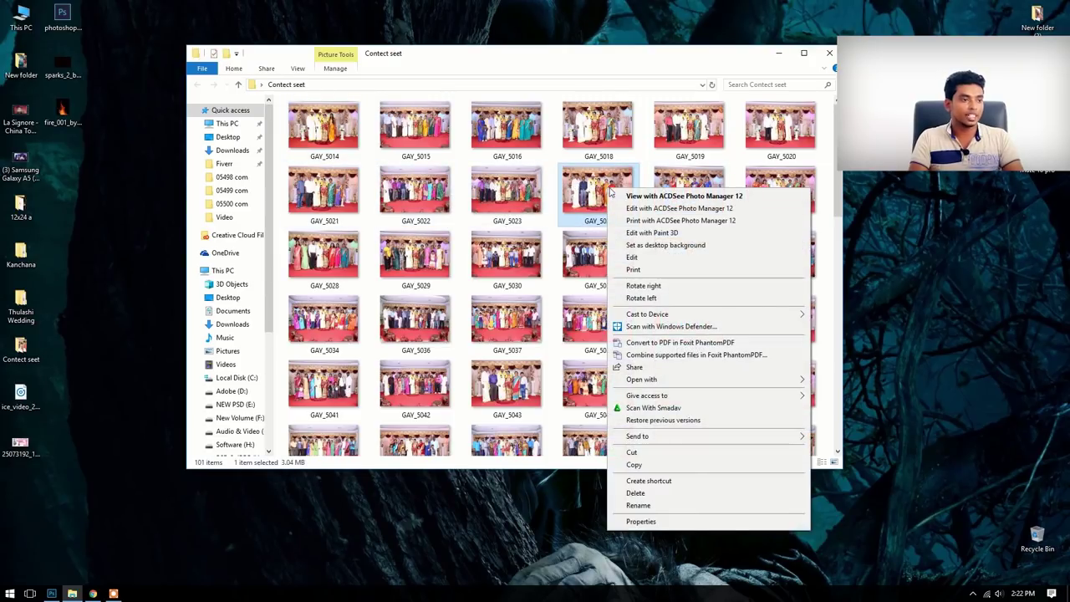
pyautogui.click(658, 470)
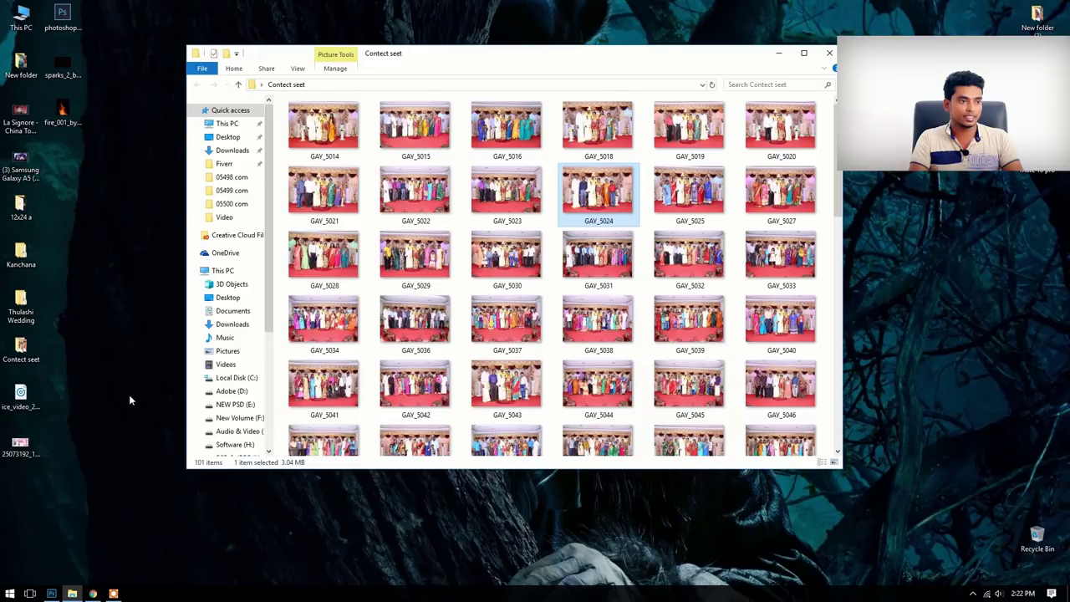
pyautogui.rightClick(108, 362)
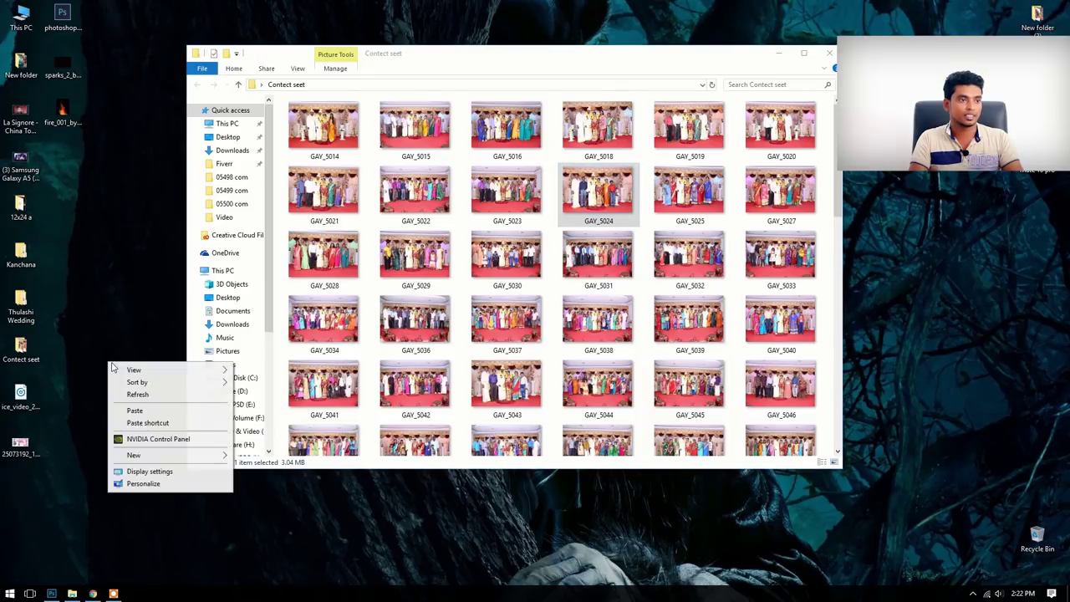
pyautogui.click(134, 409)
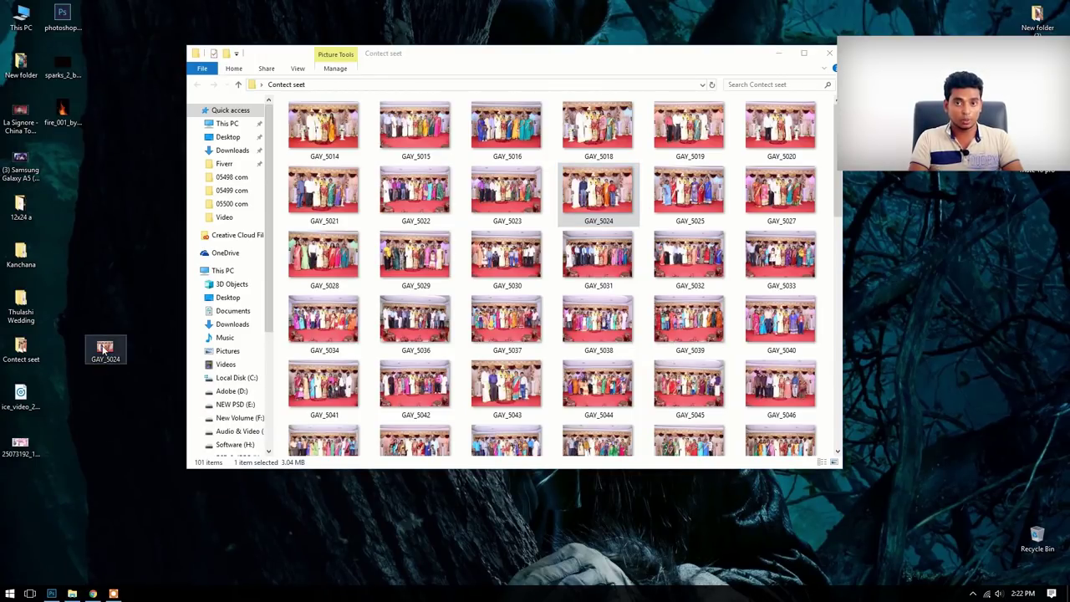
pyautogui.moveTo(104, 349)
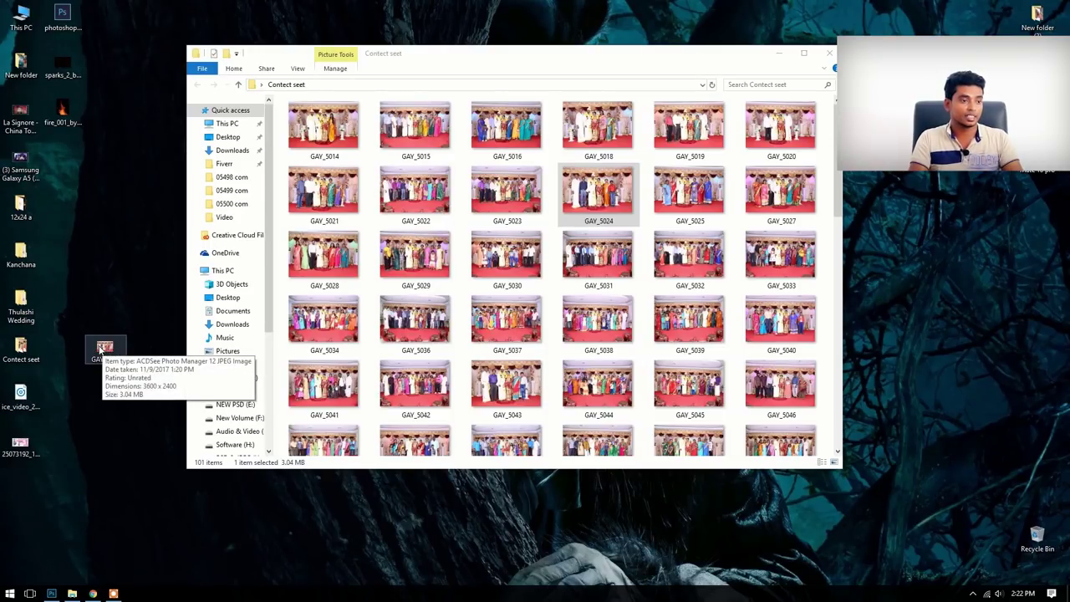
pyautogui.moveTo(102, 354); pyautogui.dragTo(56, 593)
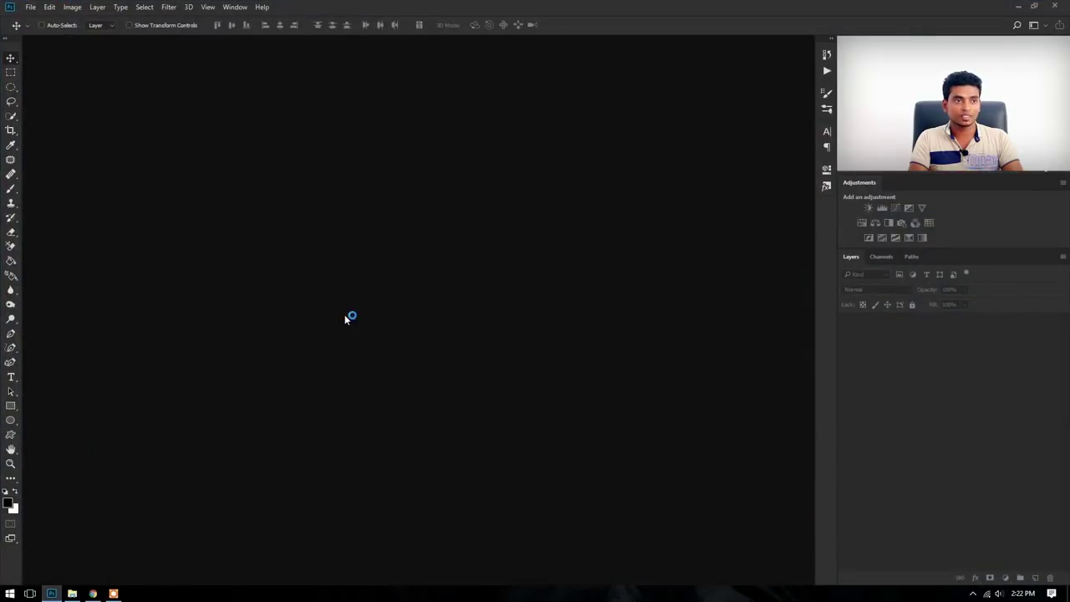
pyautogui.moveTo(56, 594); pyautogui.dragTo(349, 317)
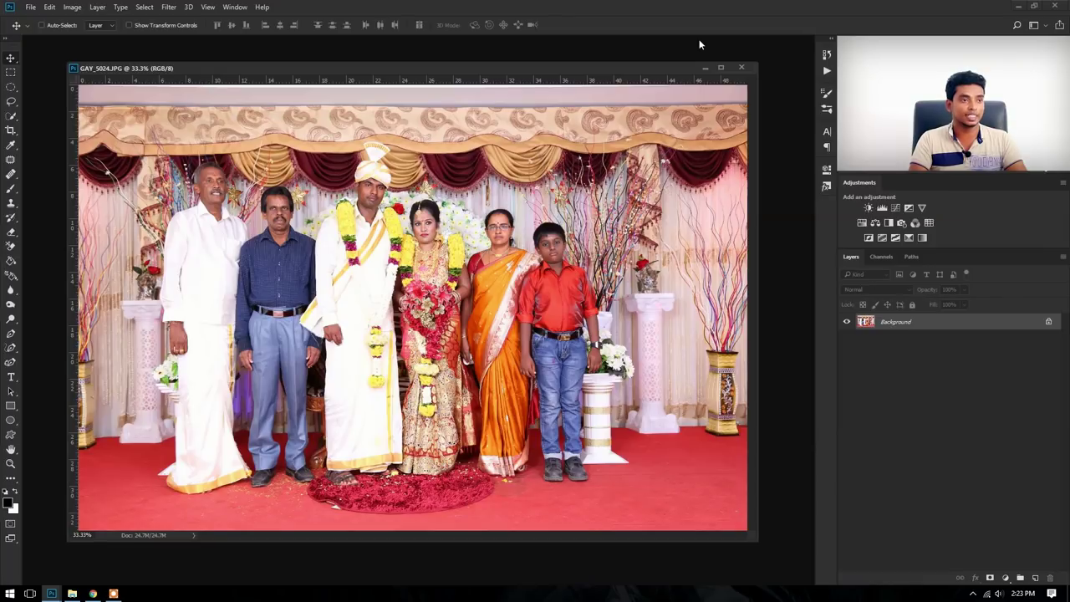
# - Show the Actions panel from the Window menu and open its flyout menu
pyautogui.click(235, 8)
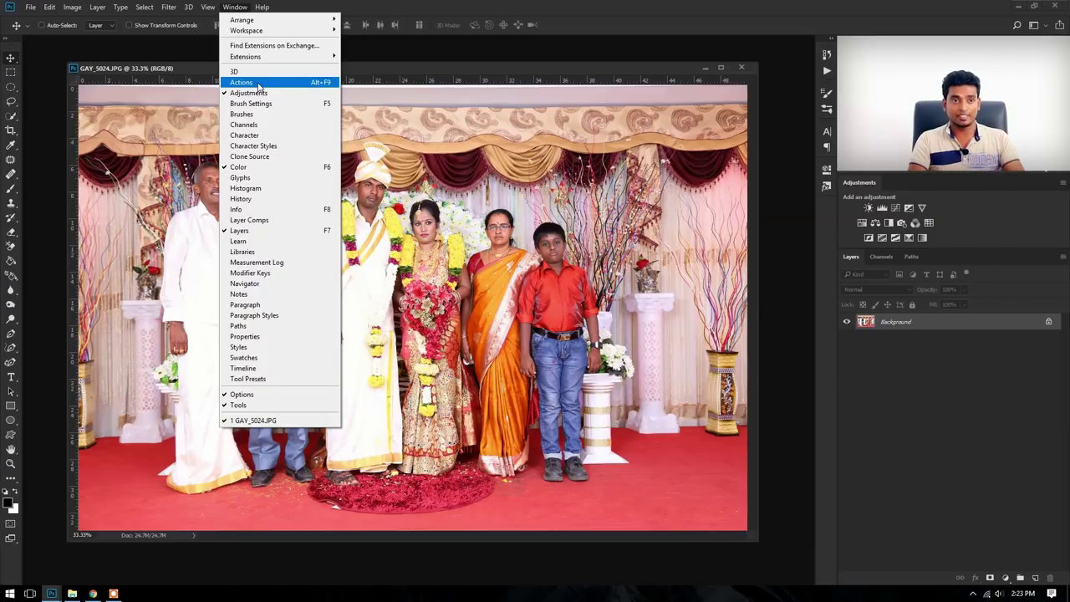
pyautogui.click(242, 82)
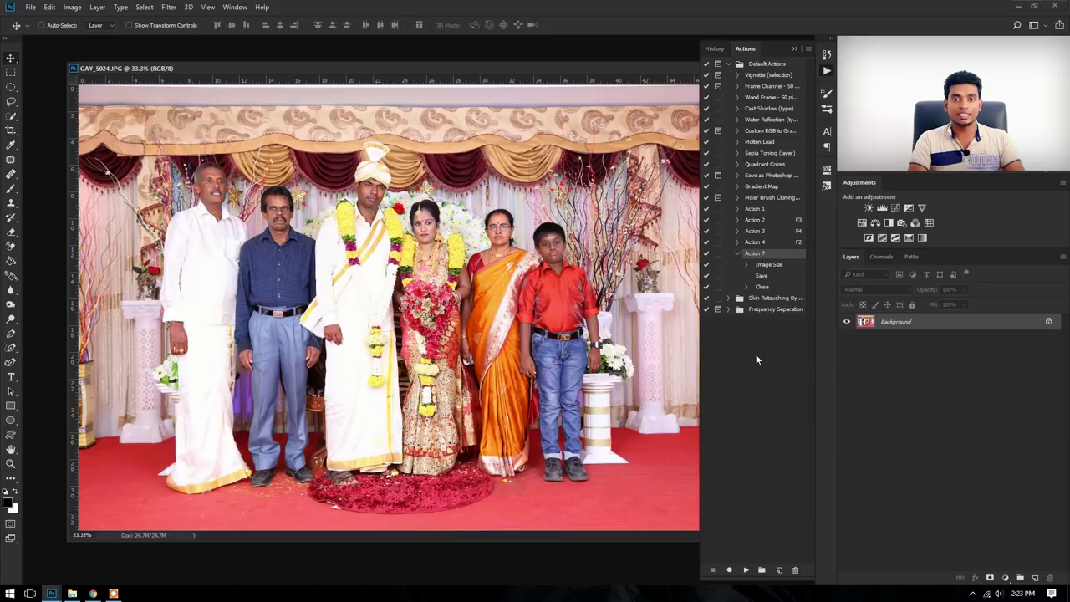
pyautogui.click(808, 49)
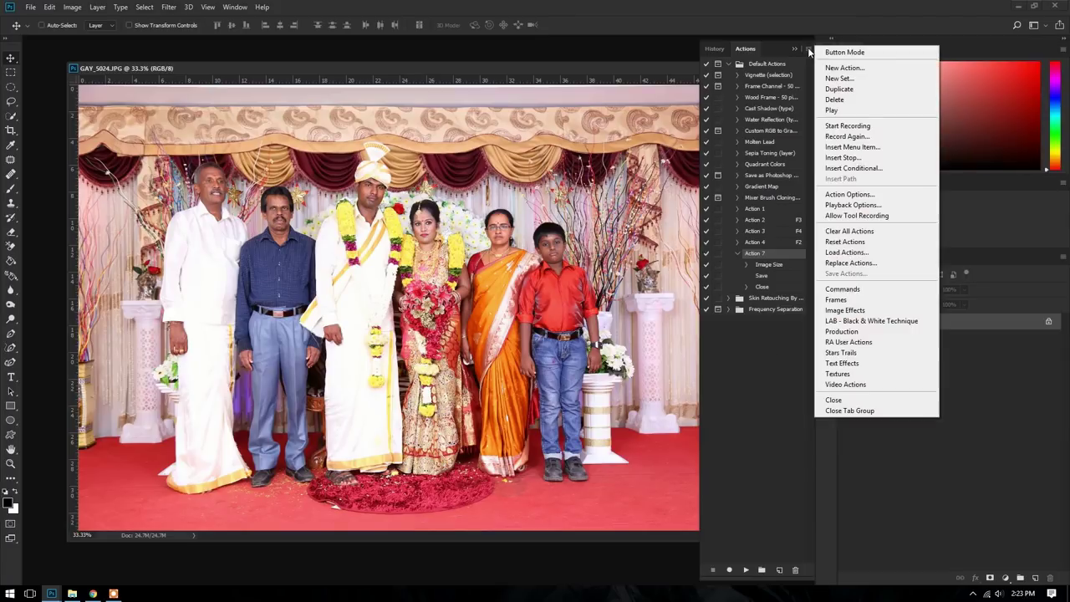
pyautogui.click(808, 51)
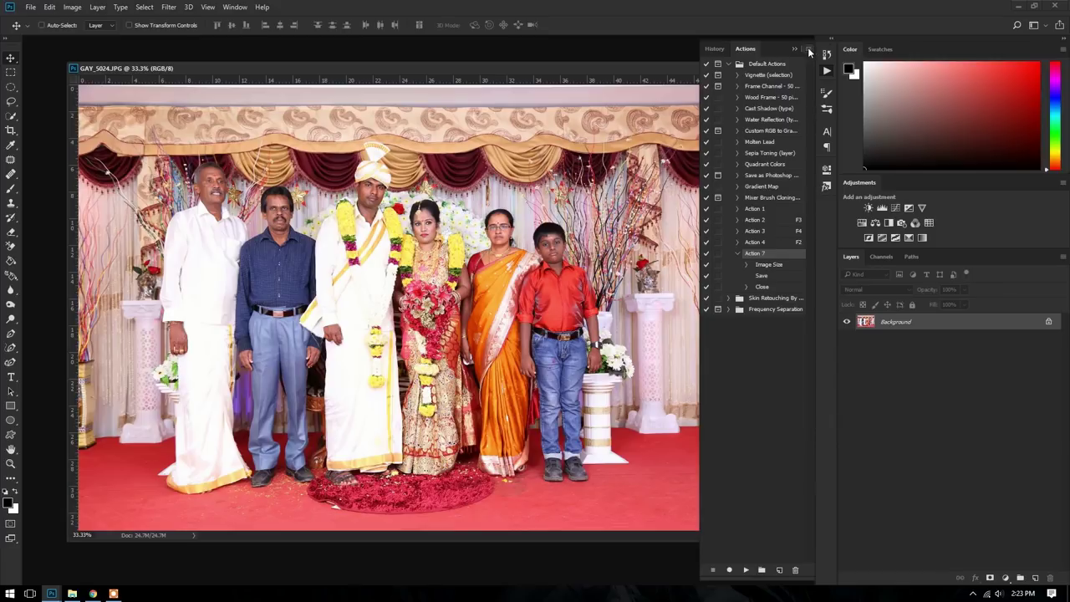
pyautogui.click(808, 51)
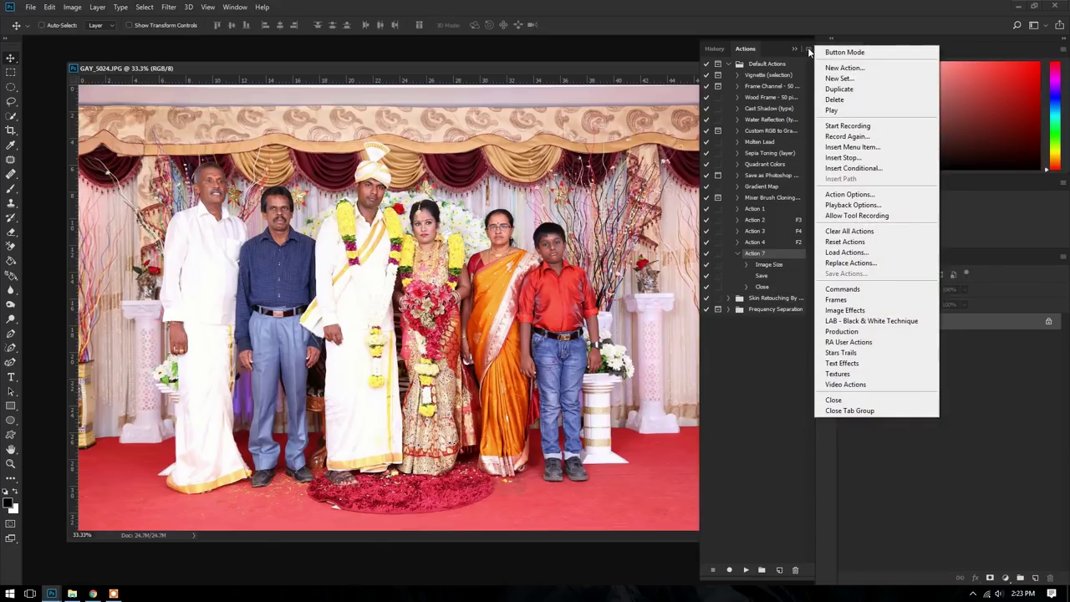
# - Create an action named 'Color' with no function key and no colour label, and start recording
pyautogui.click(860, 71)
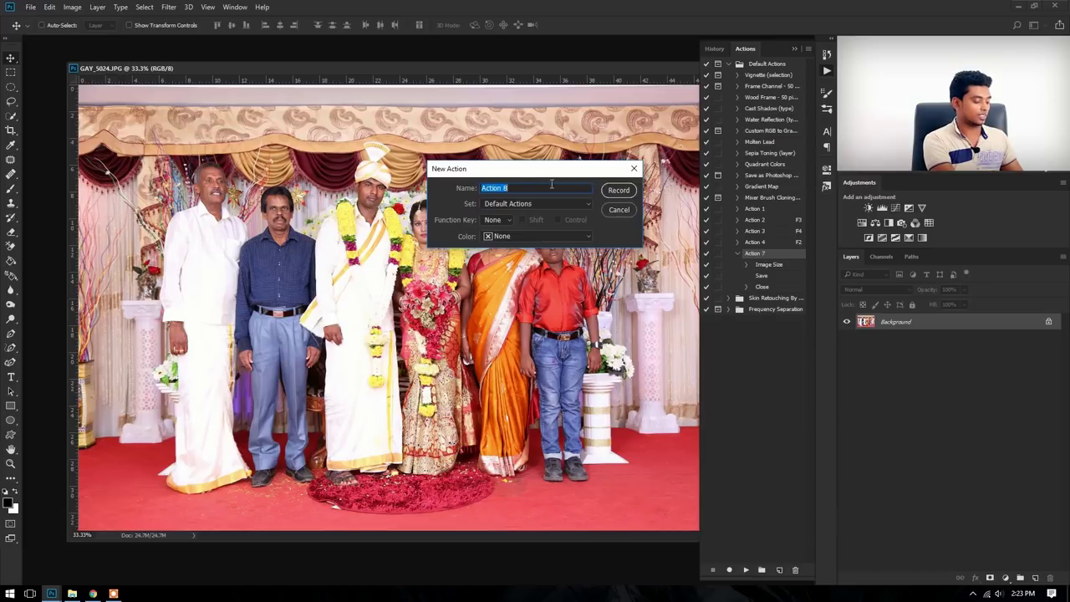
pyautogui.write('Color')
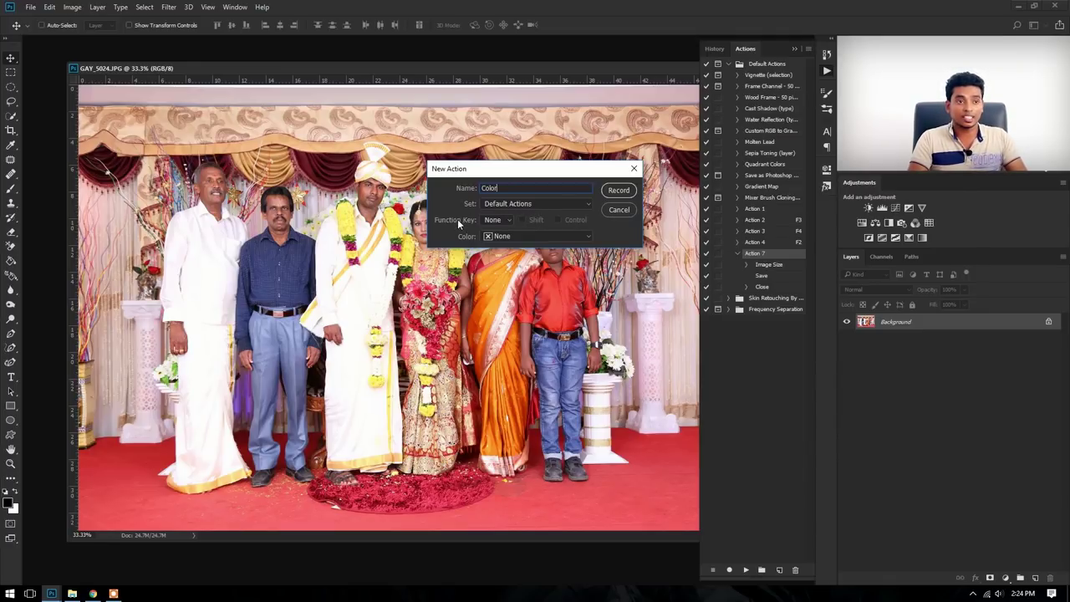
pyautogui.click(508, 219)
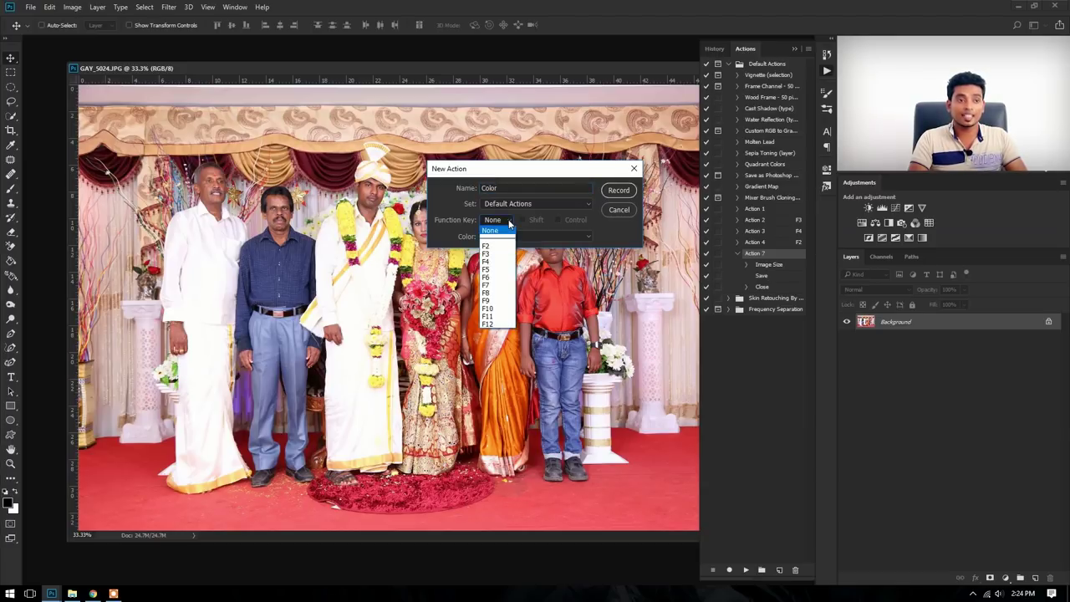
pyautogui.click(508, 221)
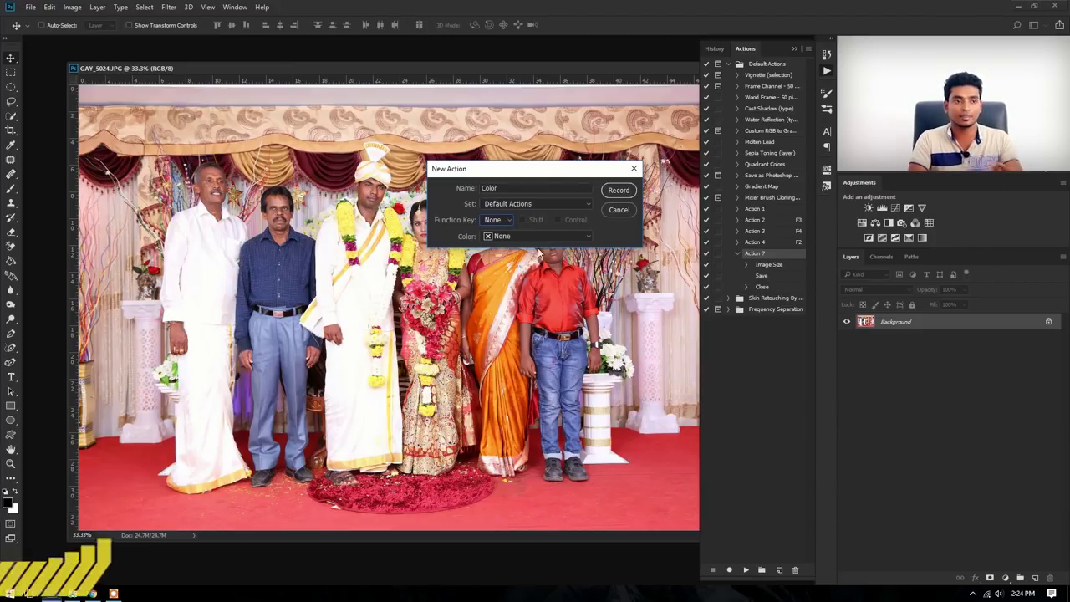
pyautogui.click(529, 235)
pyautogui.click(526, 234)
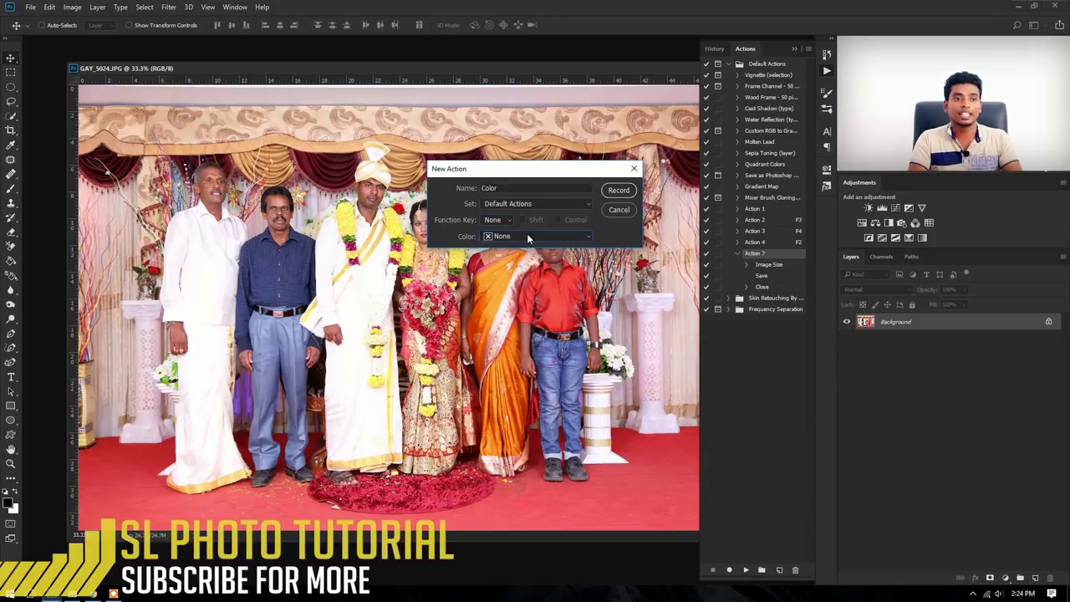
pyautogui.click(620, 191)
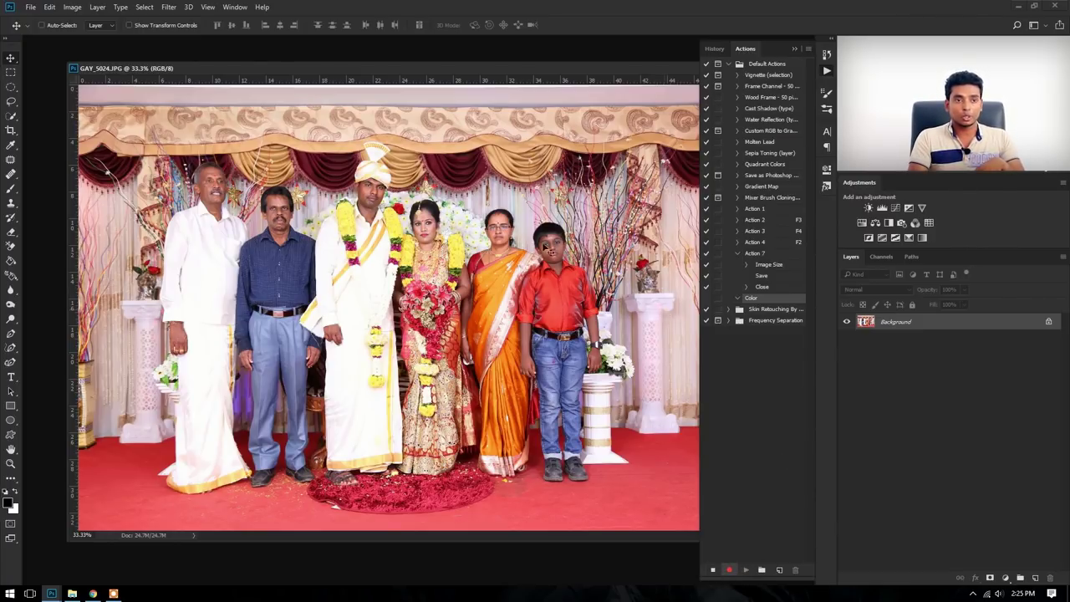
# - Apply Curves with RGB black point input 9 and a Red channel point at 122/117
pyautogui.moveTo(550, 70); pyautogui.dragTo(515, 64)
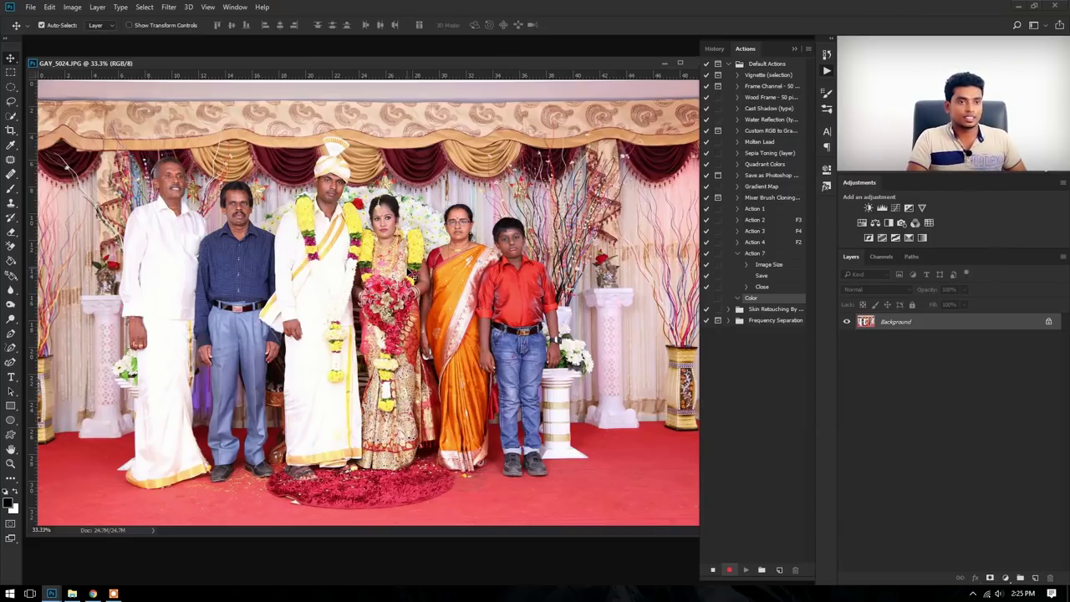
pyautogui.hotkey('ctrl', 'm')
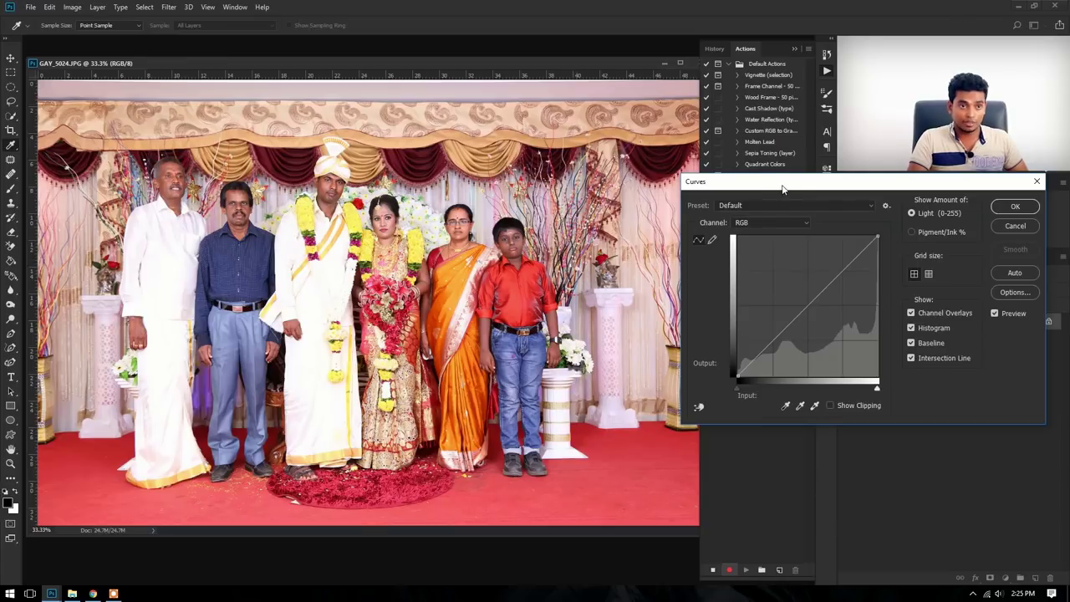
pyautogui.moveTo(783, 190); pyautogui.dragTo(645, 189)
pyautogui.click(599, 377)
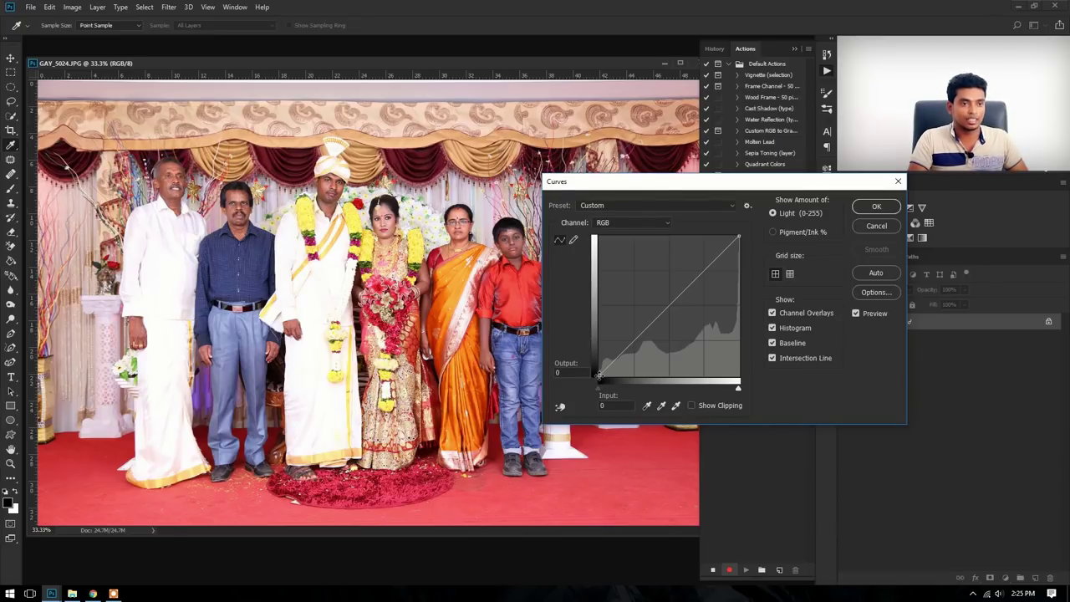
pyautogui.press('Right')
pyautogui.press('Right')
pyautogui.press('Right')
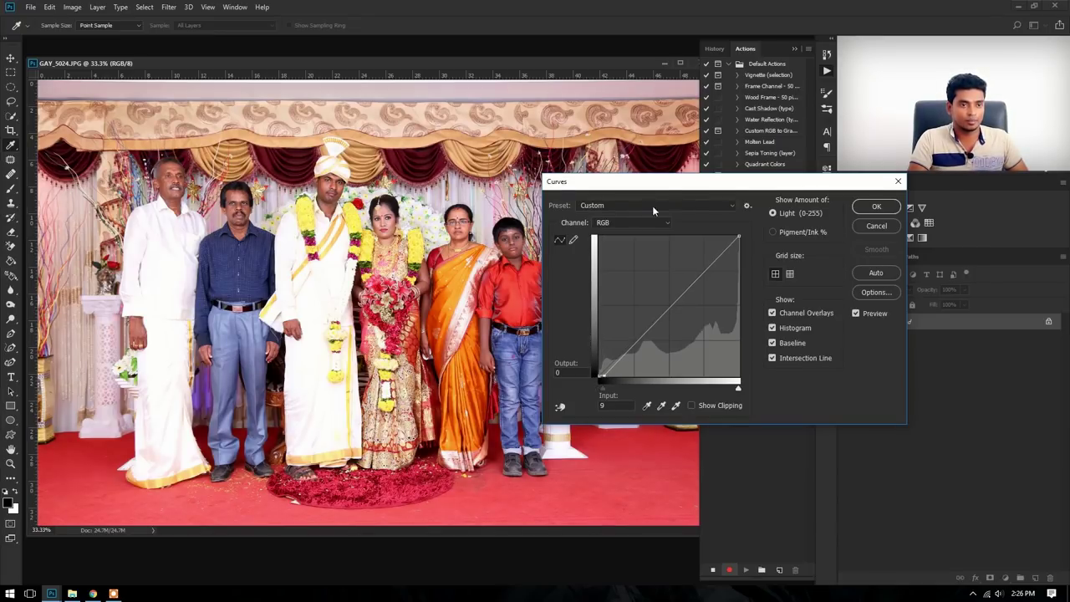
pyautogui.click(615, 224)
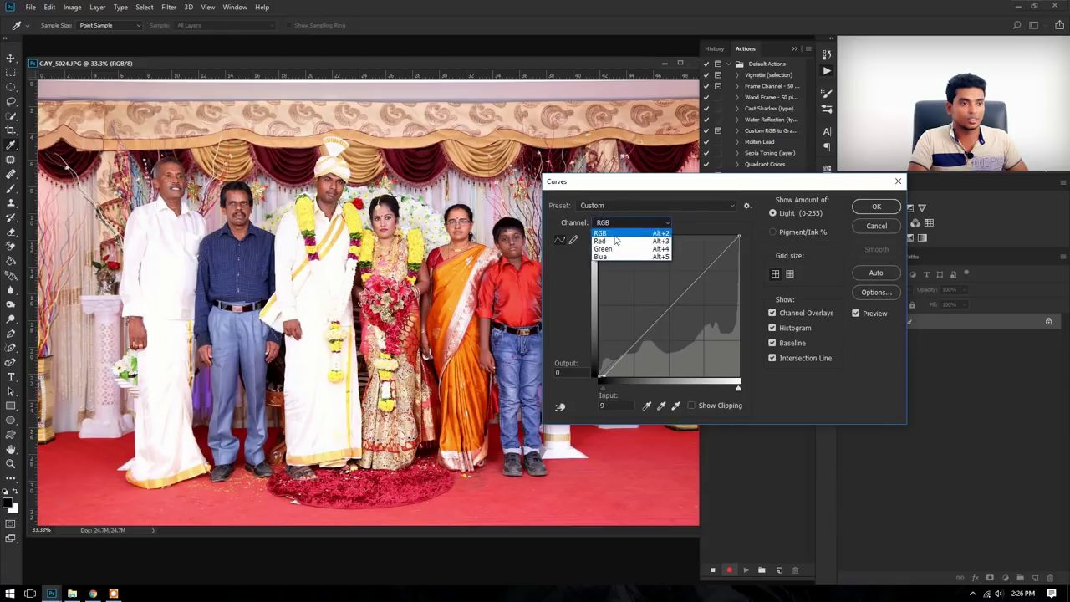
pyautogui.click(666, 311)
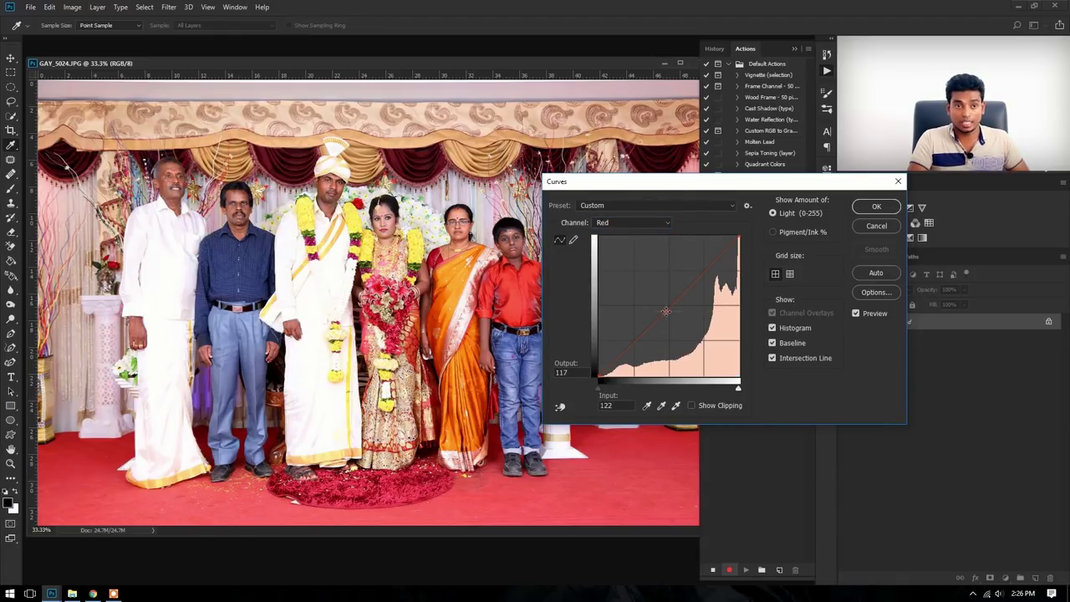
pyautogui.click(876, 208)
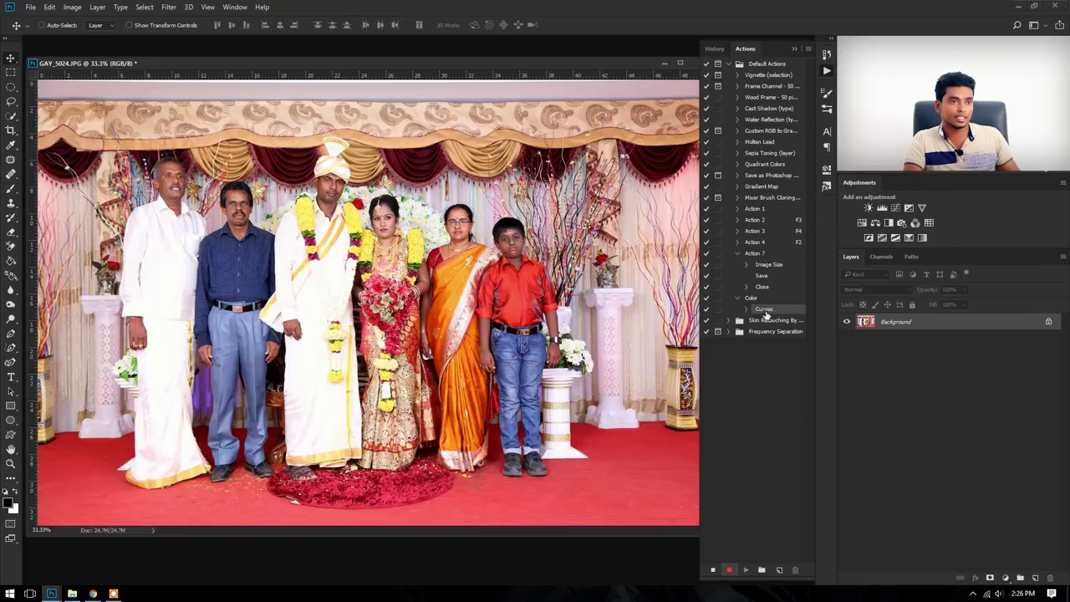
# - Apply Levels with shadow input 13 and midtone gamma 1.11
pyautogui.hotkey('ctrl', 'l')
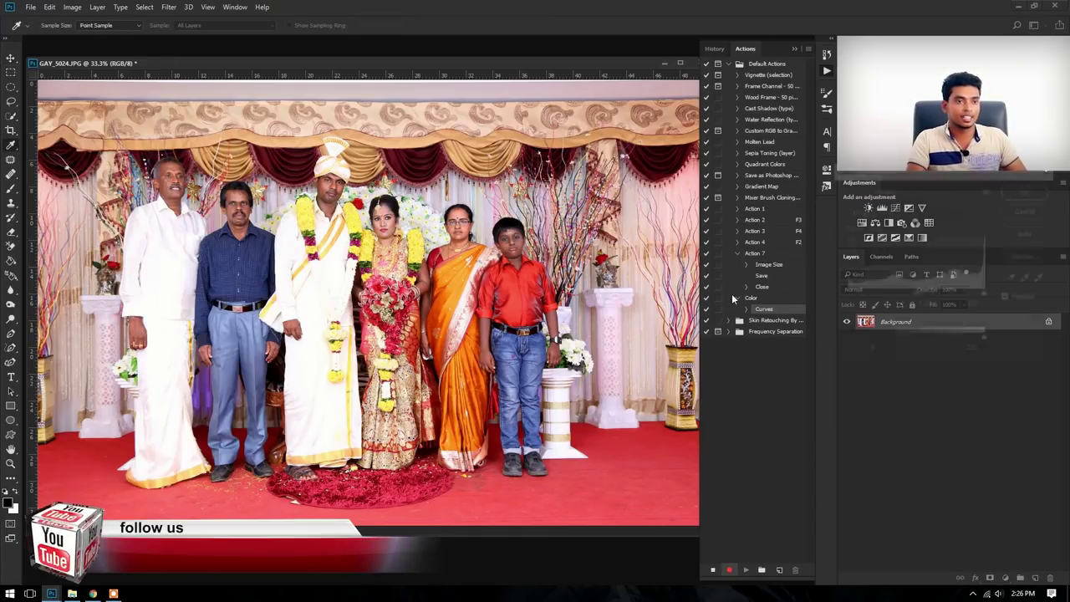
pyautogui.moveTo(927, 177); pyautogui.dragTo(636, 177)
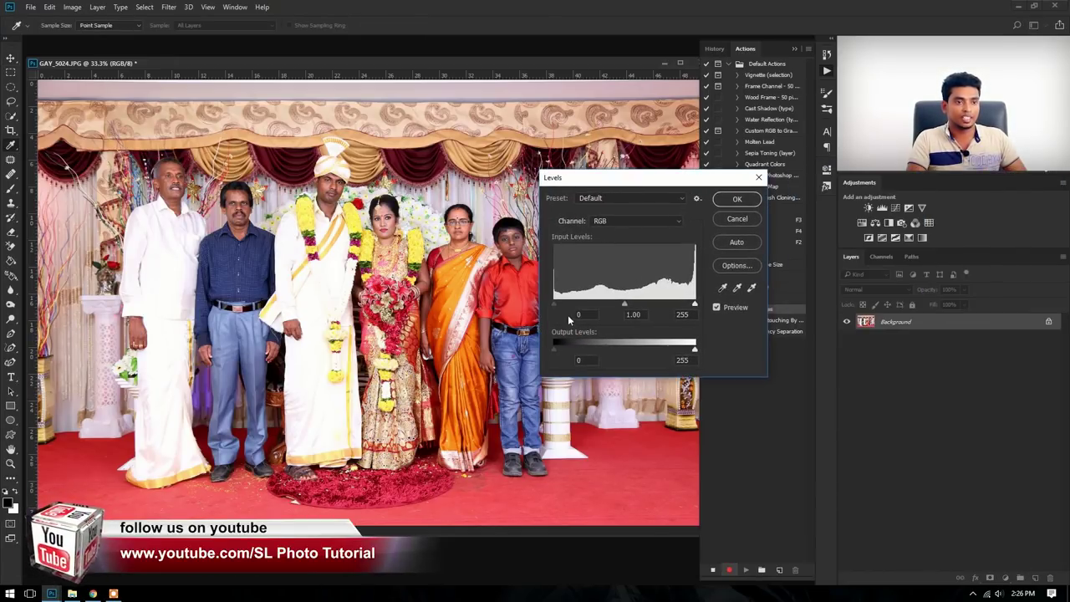
pyautogui.moveTo(554, 304); pyautogui.dragTo(561, 304)
pyautogui.moveTo(628, 305); pyautogui.dragTo(623, 305)
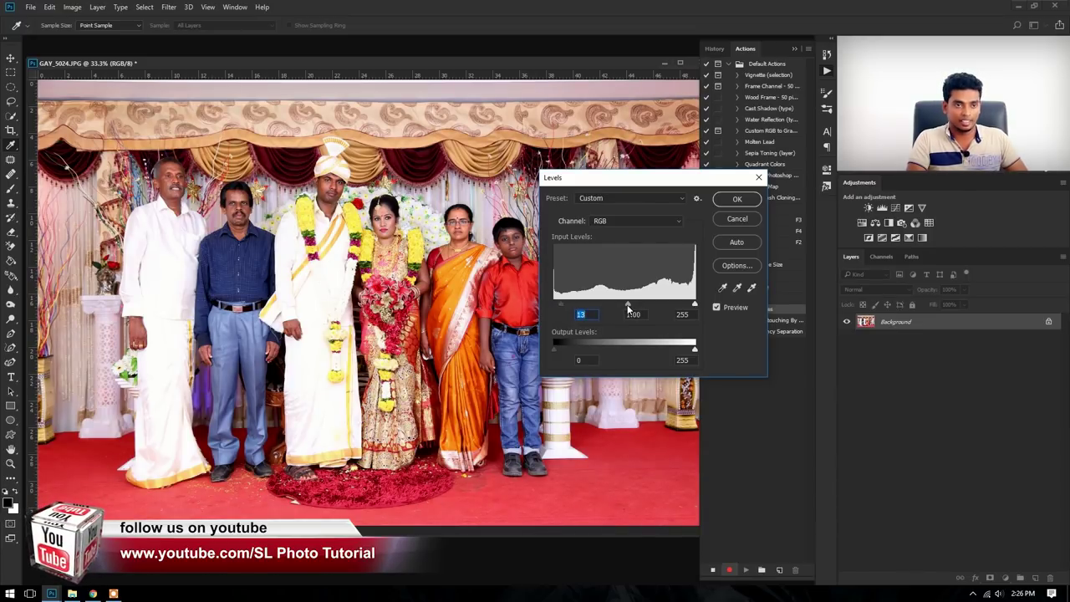
pyautogui.click(736, 199)
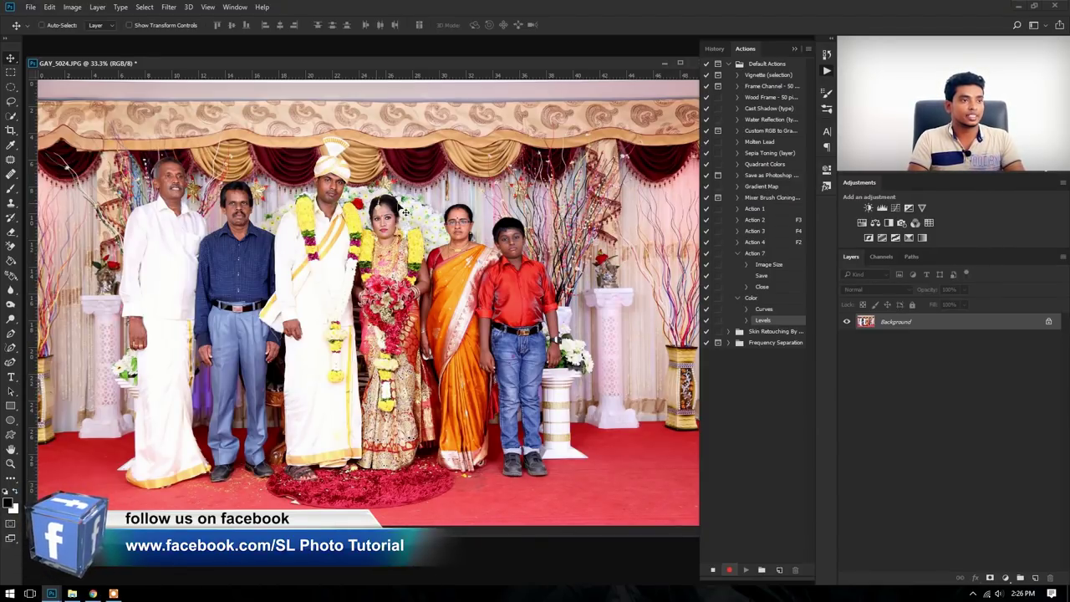
# - Apply the Camera Raw Filter with Exposure +0.15, Highlights -71, Shadows +19, Blacks -20
pyautogui.click(167, 8)
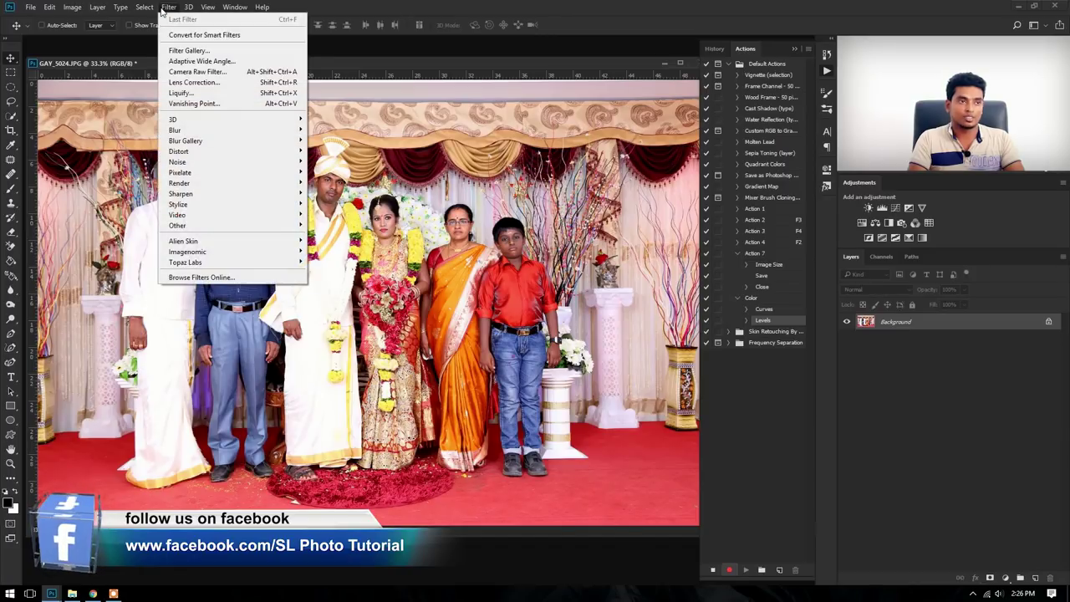
pyautogui.click(199, 73)
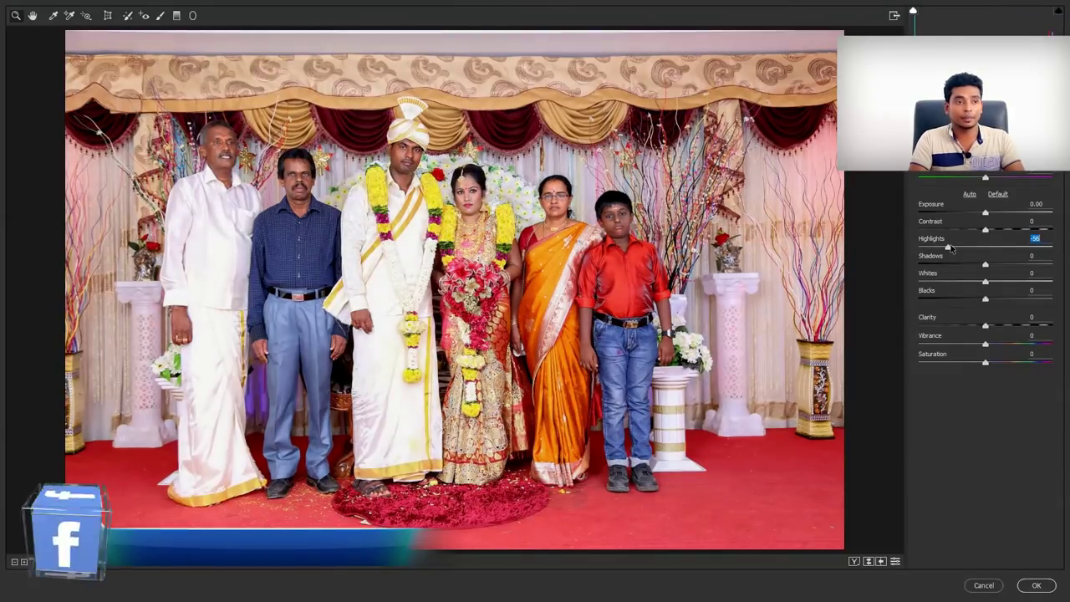
pyautogui.moveTo(939, 247); pyautogui.dragTo(937, 248)
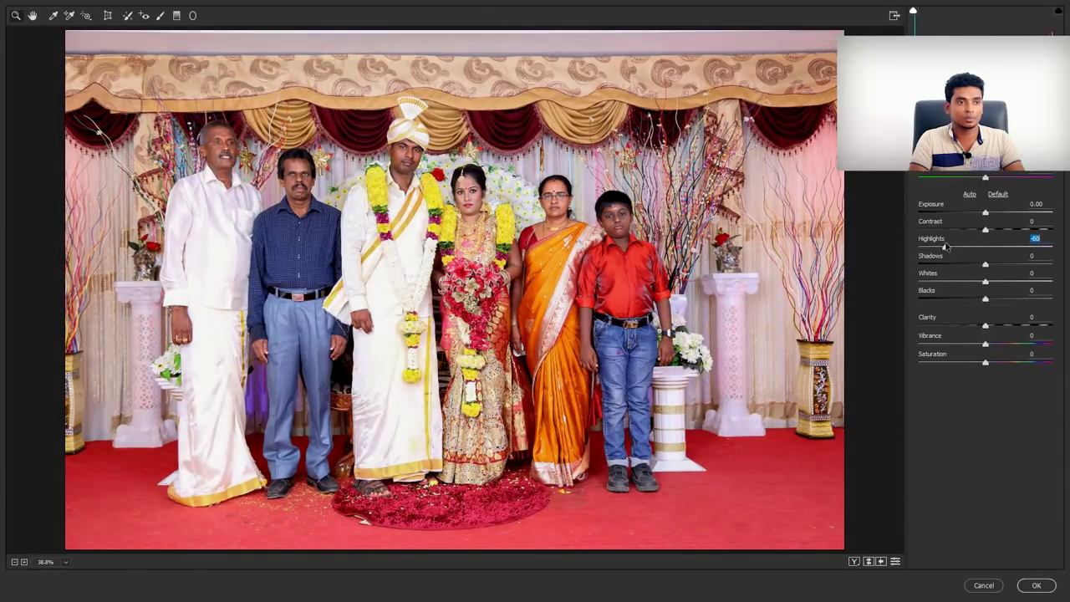
pyautogui.moveTo(985, 212); pyautogui.dragTo(988, 215)
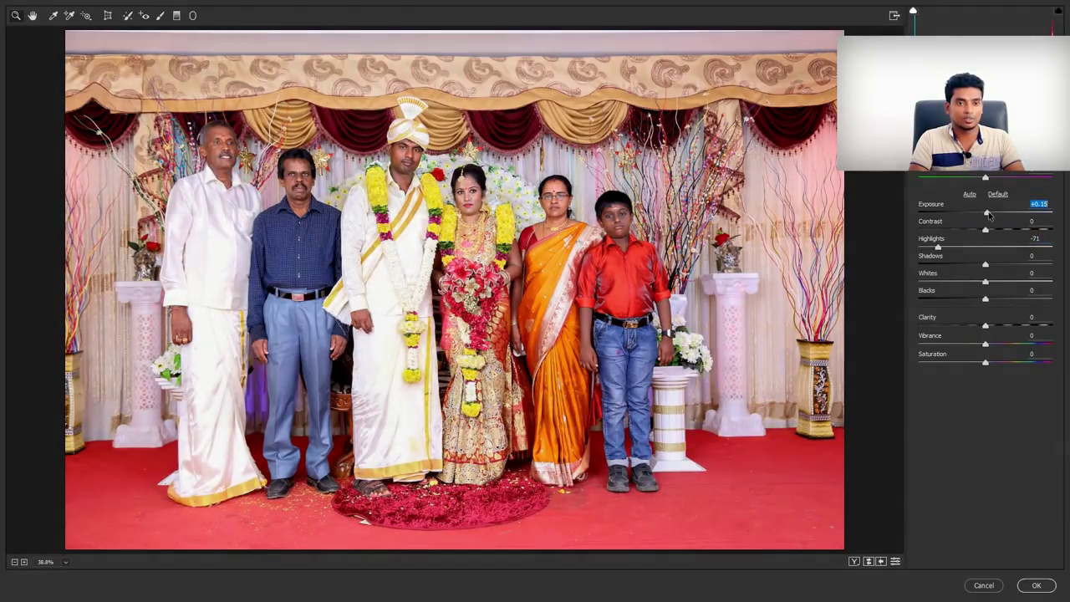
pyautogui.moveTo(985, 298)
pyautogui.mouseDown()
pyautogui.moveTo(971, 298)
pyautogui.moveTo(997, 264)
pyautogui.mouseUp()
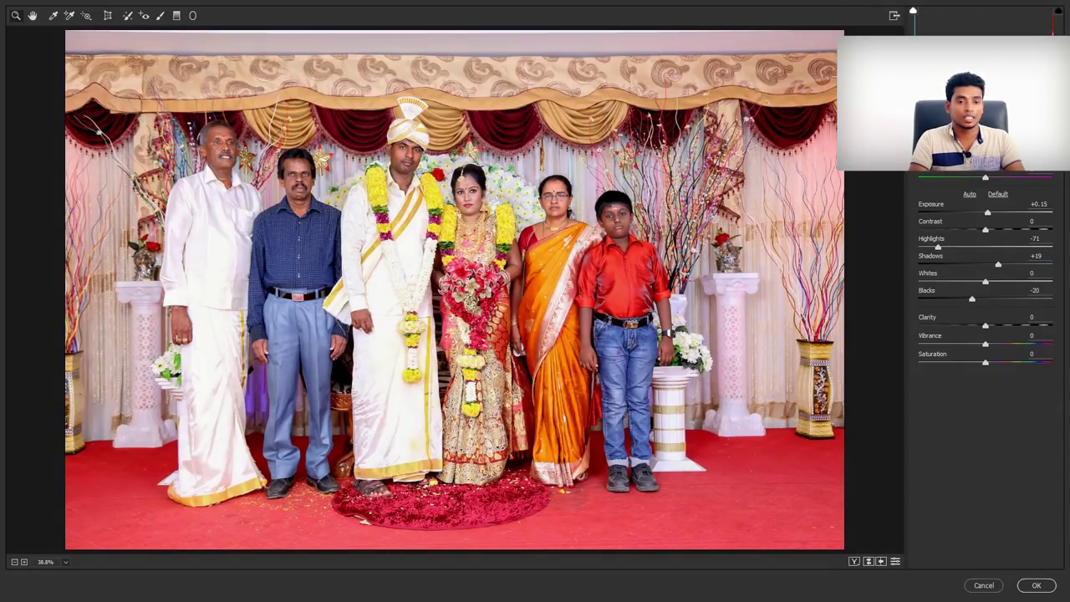
pyautogui.click(1035, 586)
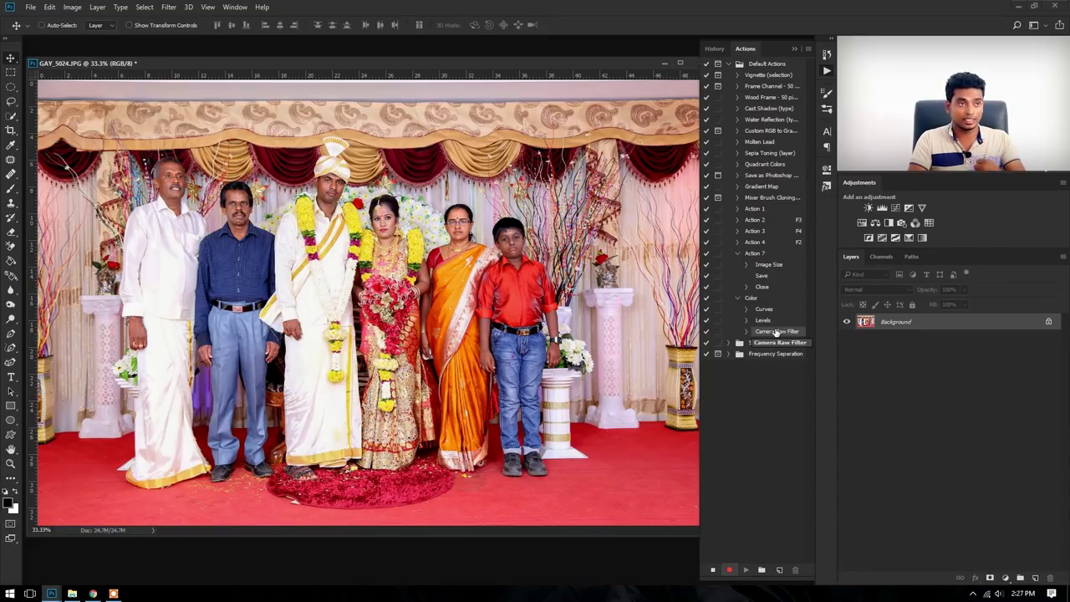
# - Apply Imagenomic Portraiture 3 smoothing after checking the couple's faces at 100% preview
pyautogui.click(168, 8)
pyautogui.moveTo(187, 252)
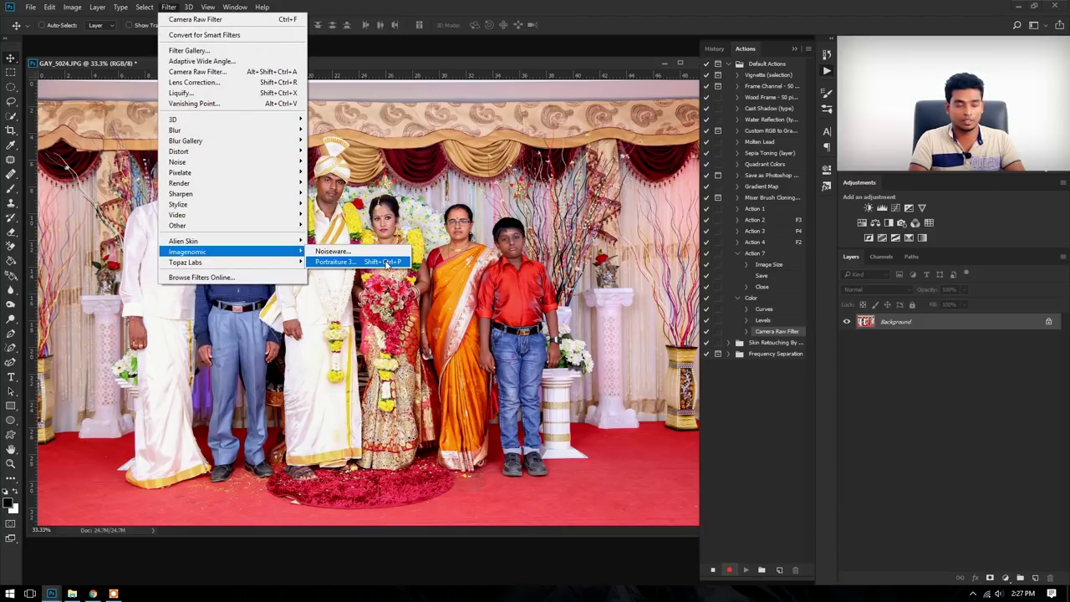
pyautogui.click(386, 263)
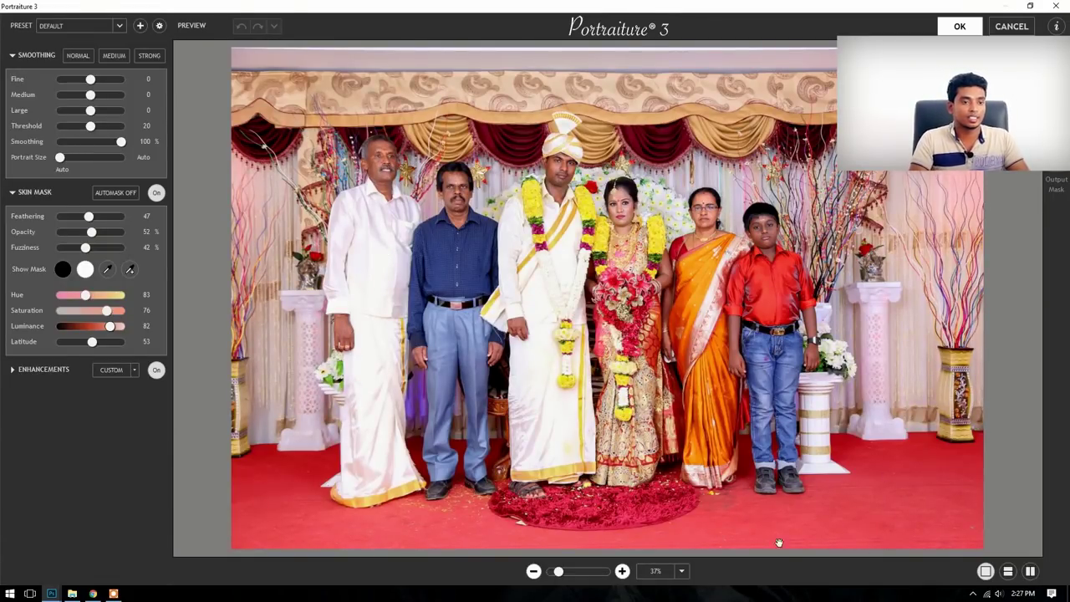
pyautogui.click(621, 571)
pyautogui.moveTo(624, 150)
pyautogui.mouseDown()
pyautogui.moveTo(650, 335)
pyautogui.moveTo(571, 294)
pyautogui.mouseUp()
pyautogui.click(960, 26)
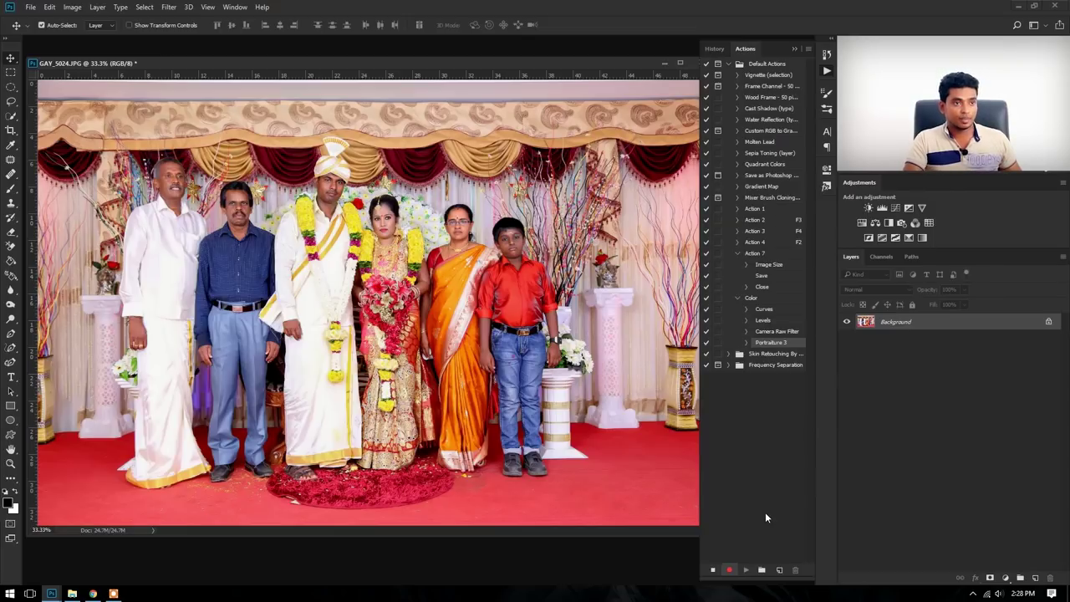
# - Save and close the photo, then stop recording the Color action
pyautogui.hotkey('ctrl', 's')
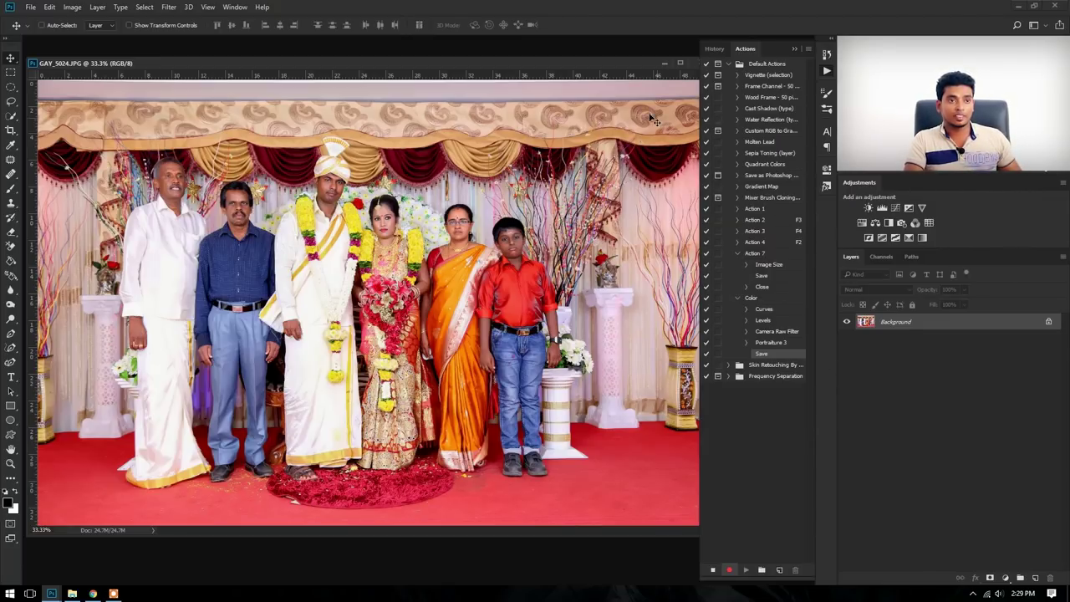
pyautogui.moveTo(598, 61); pyautogui.dragTo(497, 61)
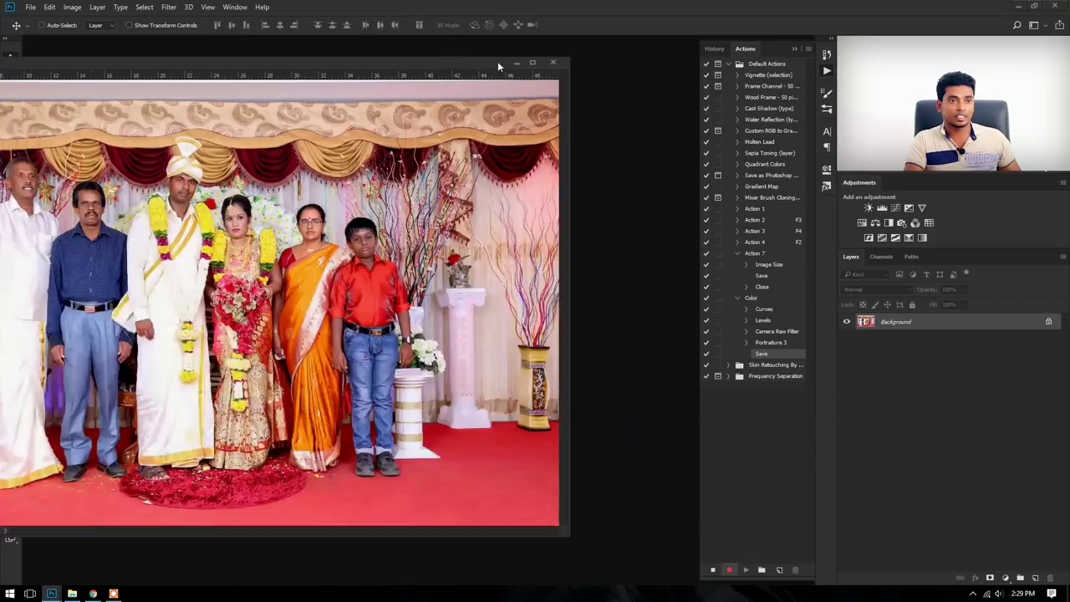
pyautogui.click(553, 61)
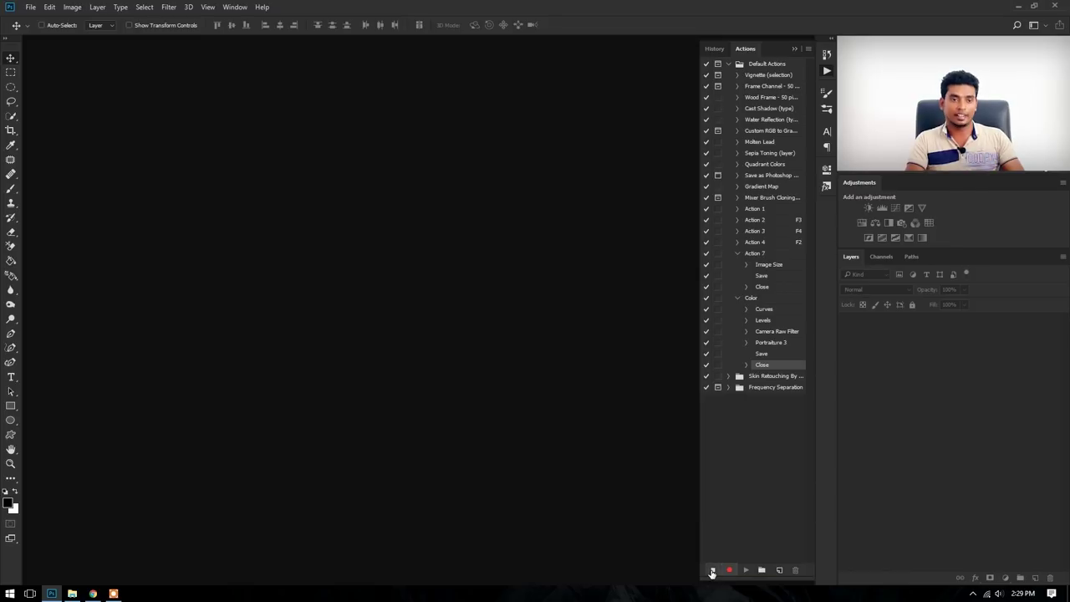
pyautogui.click(711, 571)
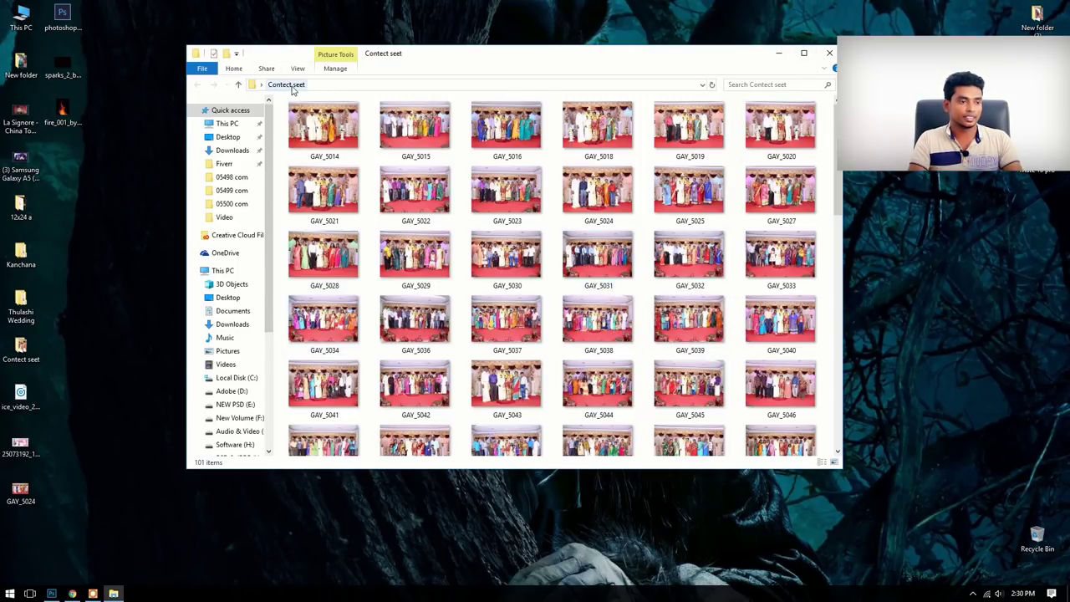
# - Select the Color action and open the Automate > Batch dialog with Source kept as Folder
pyautogui.click(51, 593)
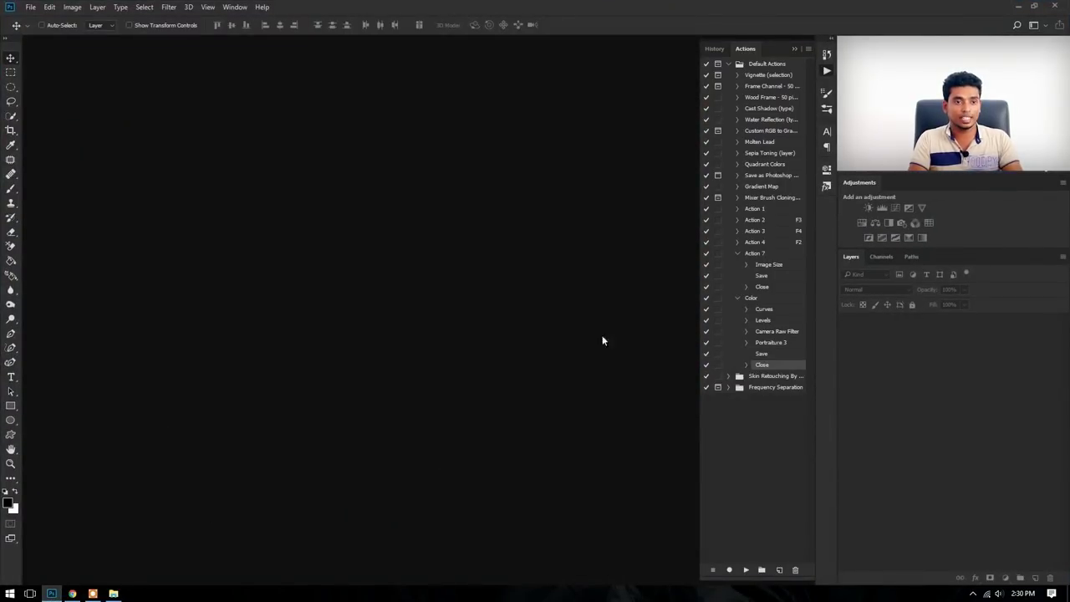
pyautogui.click(763, 299)
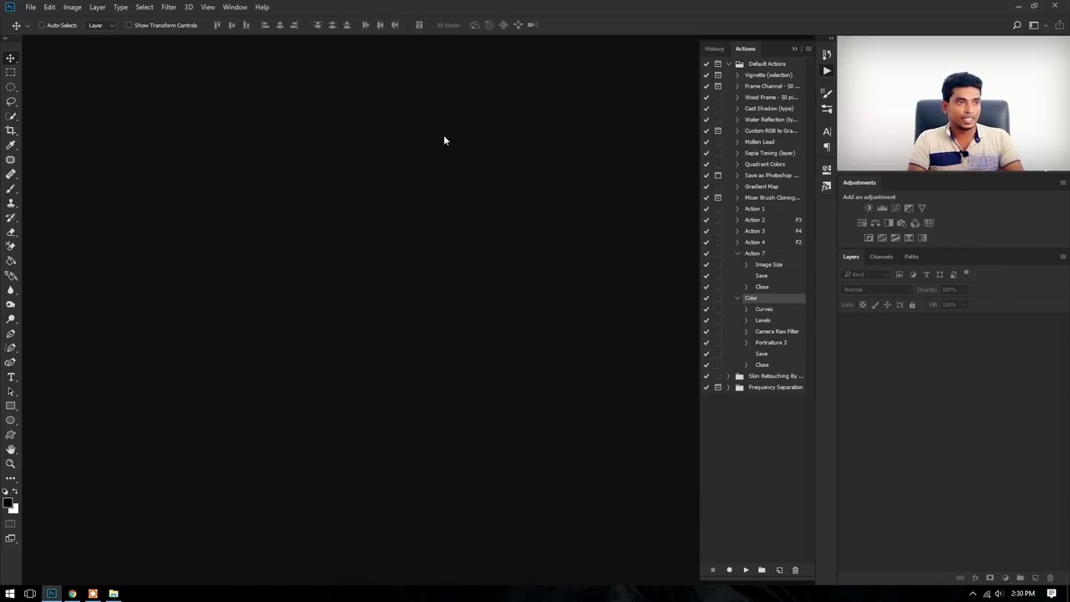
pyautogui.click(32, 10)
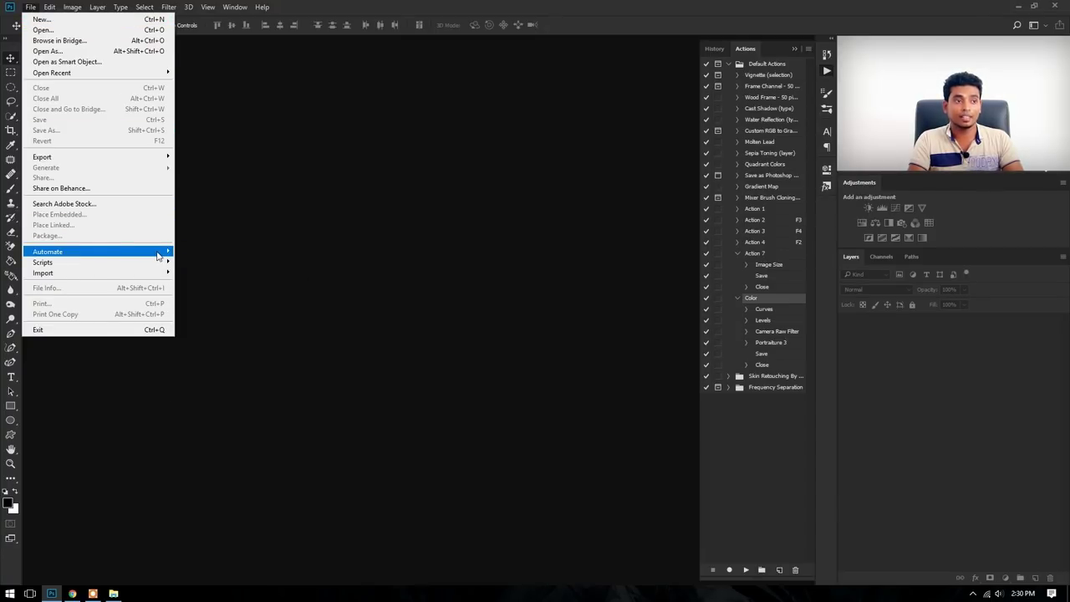
pyautogui.moveTo(47, 250)
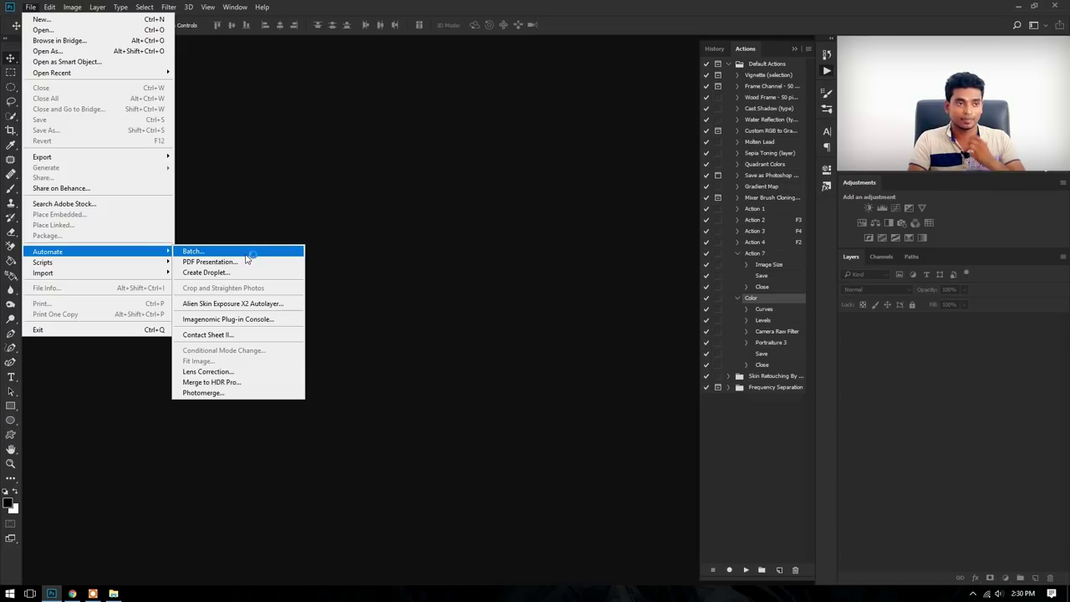
pyautogui.click(195, 254)
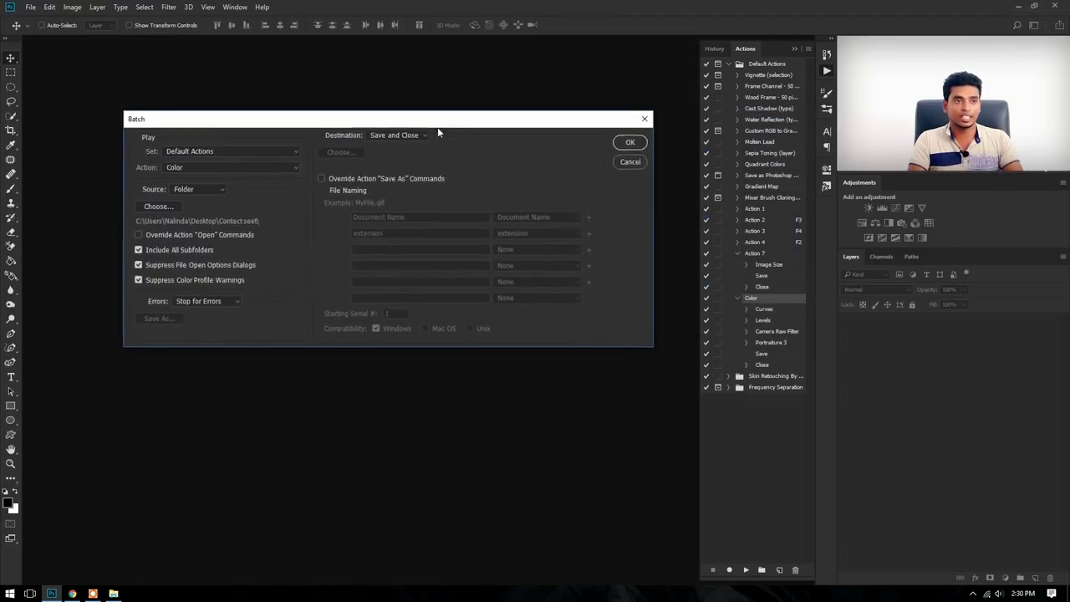
pyautogui.moveTo(588, 125); pyautogui.dragTo(438, 146)
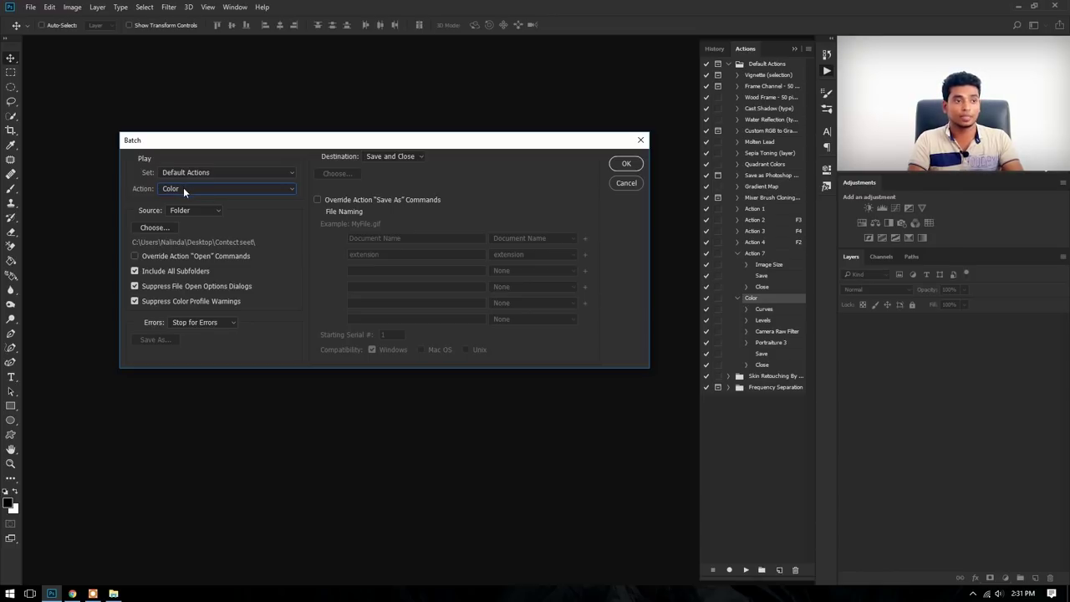
pyautogui.click(193, 210)
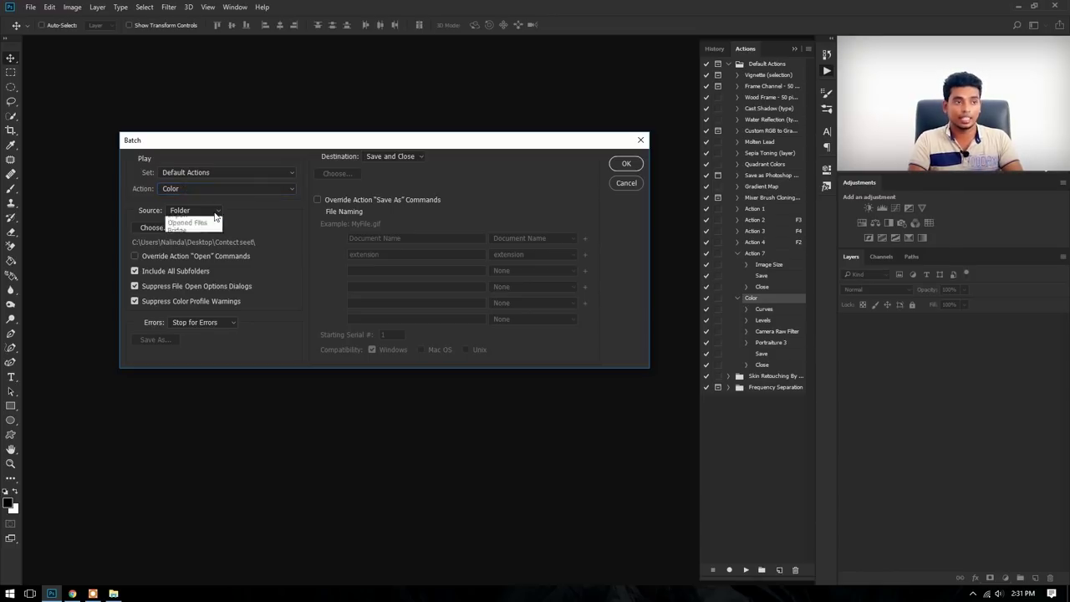
pyautogui.click(179, 219)
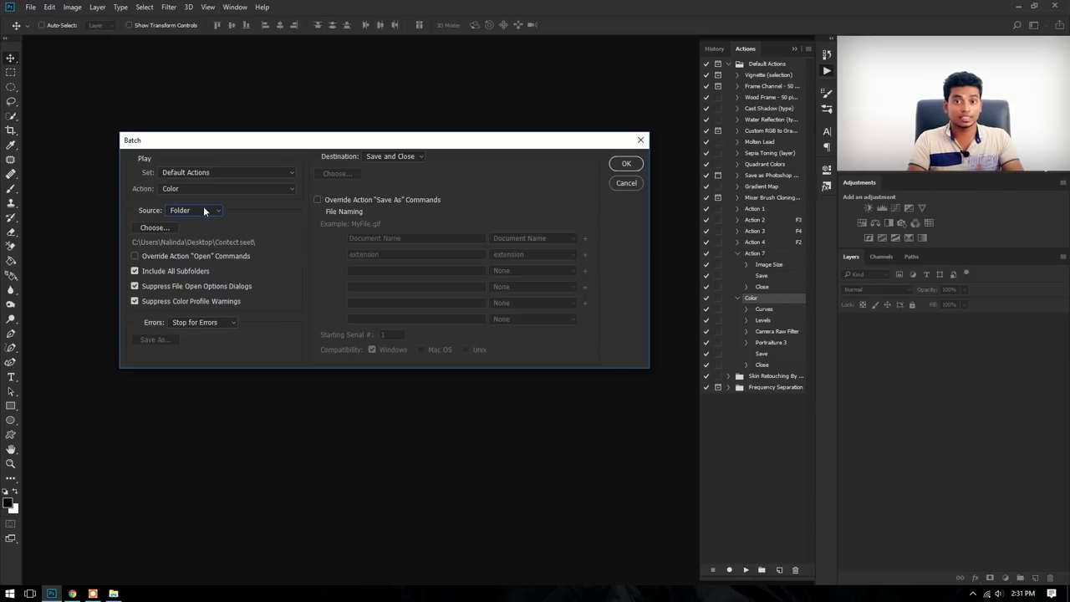
pyautogui.click(190, 209)
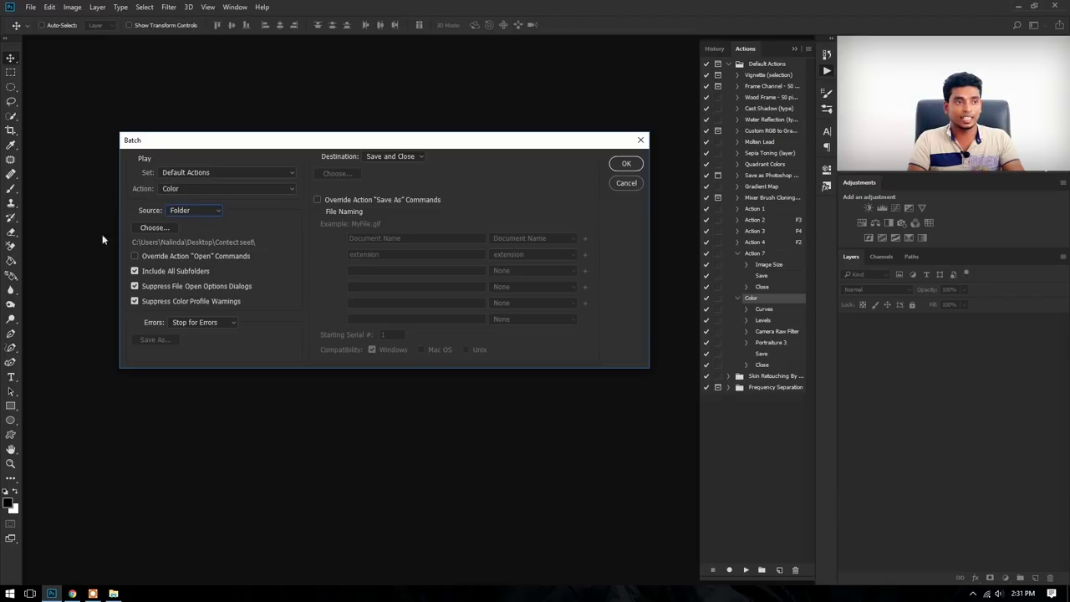
# - Choose Desktop > Contect seet as the batch source folder, including all subfolders
pyautogui.click(155, 228)
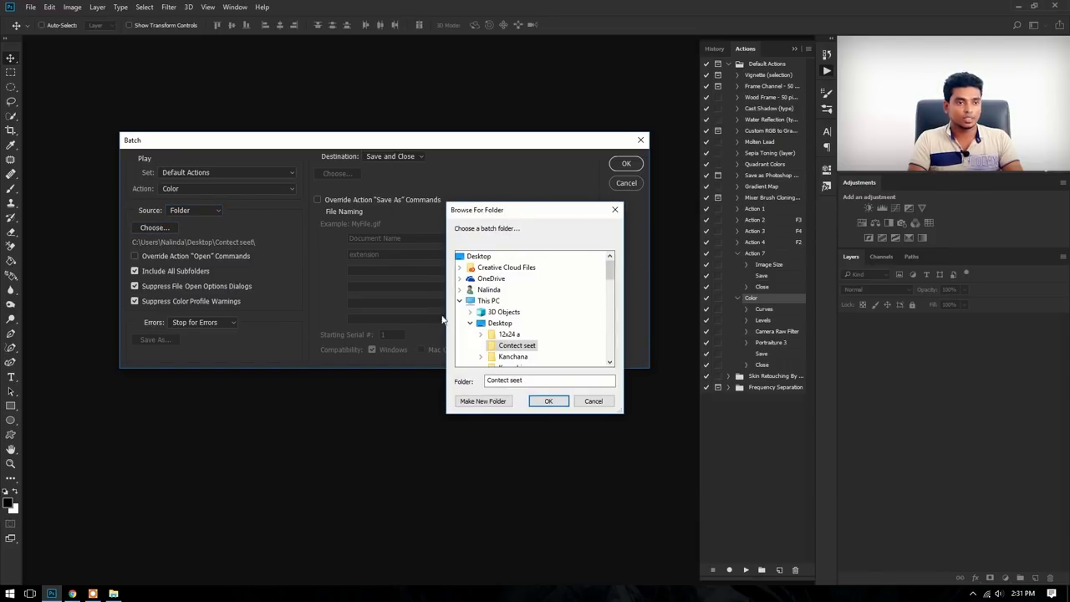
pyautogui.click(501, 325)
pyautogui.moveTo(611, 273); pyautogui.dragTo(611, 281)
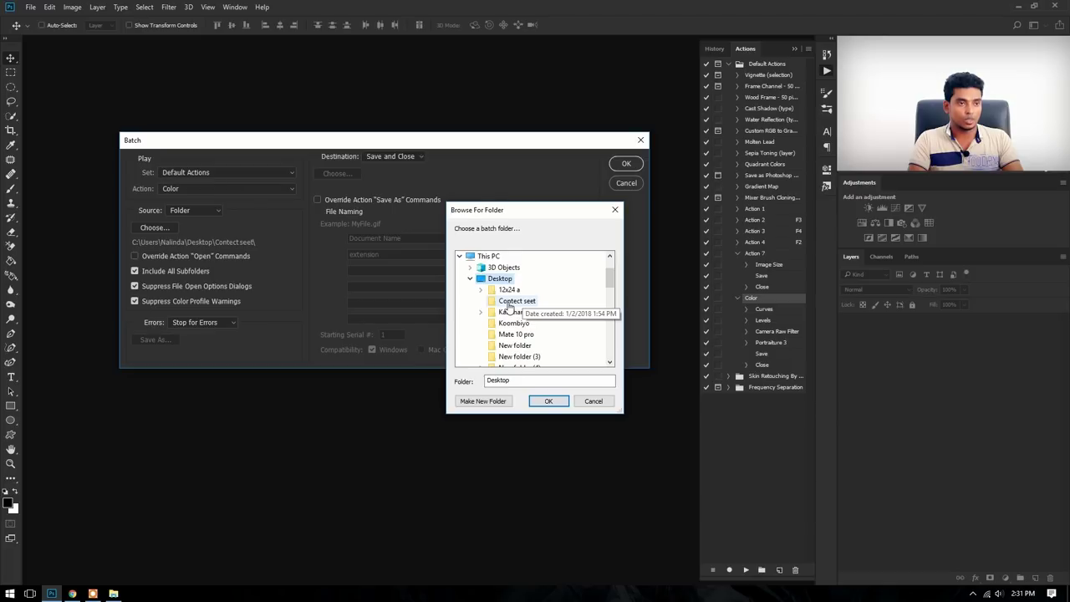
pyautogui.click(508, 303)
pyautogui.click(543, 400)
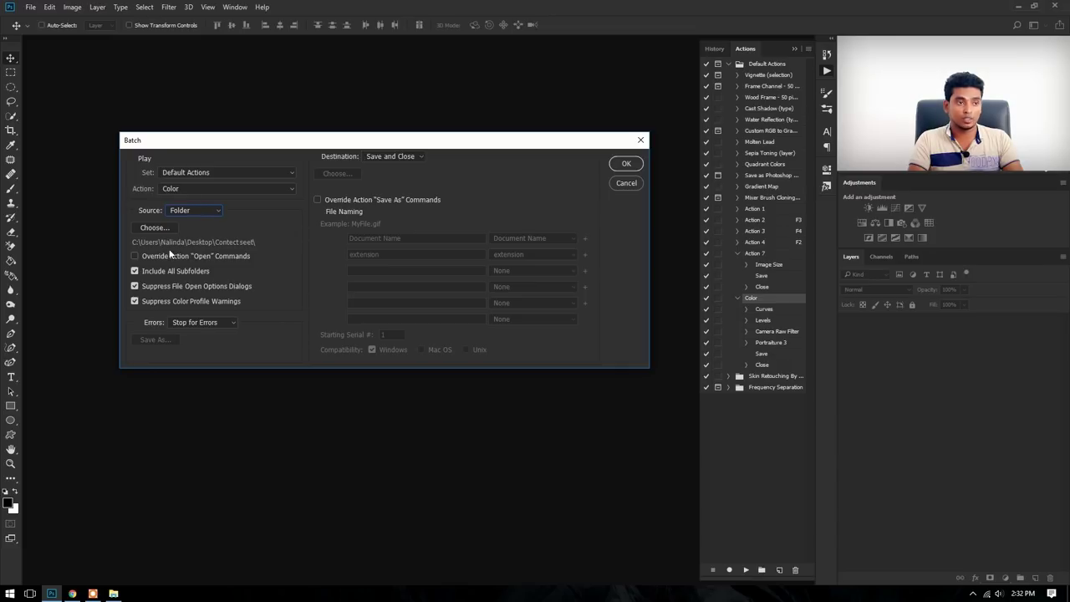
pyautogui.click(134, 271)
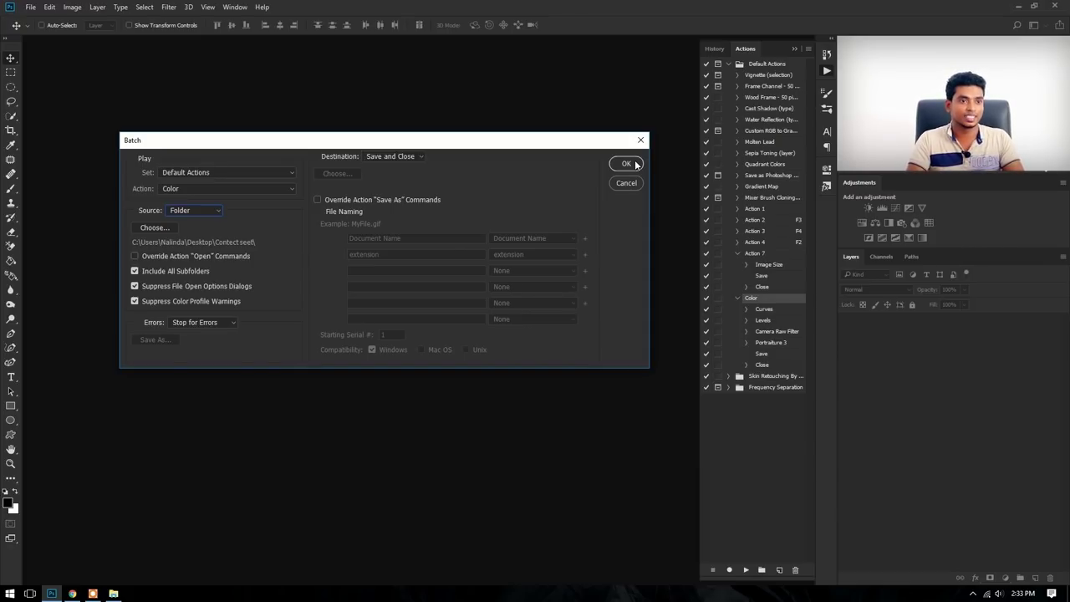
# - Start the Color batch, then show the Contect seet folder enlarged in File Explorer
pyautogui.click(626, 164)
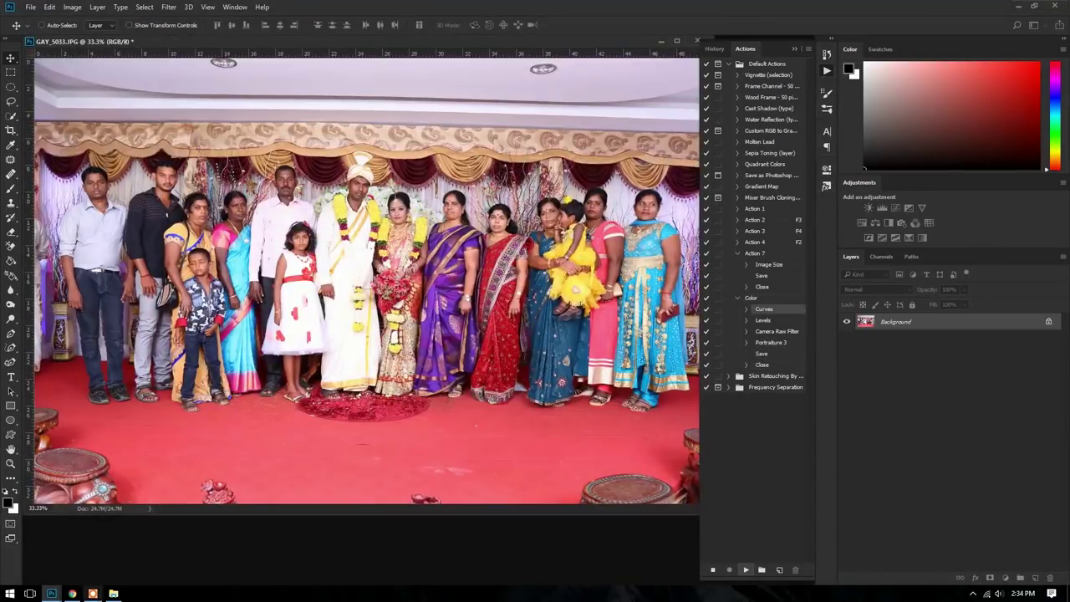
pyautogui.click(114, 592)
pyautogui.moveTo(807, 53); pyautogui.dragTo(908, 62)
pyautogui.moveTo(947, 478); pyautogui.dragTo(1050, 556)
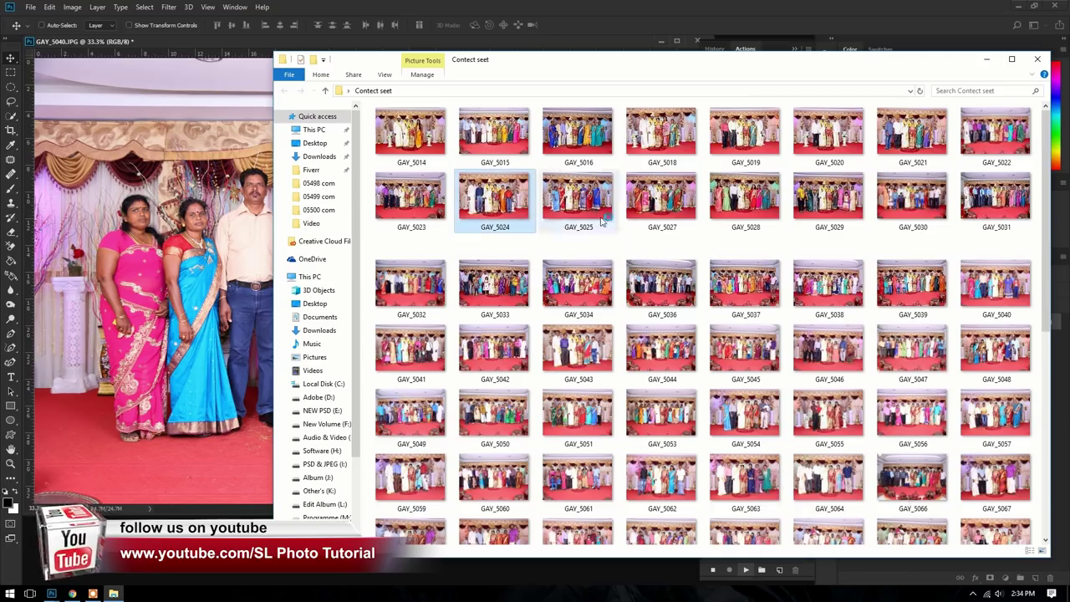
# - Inspect processed GAY_5024 at 100%, then close the preview and the Contect seet window
pyautogui.doubleClick(495, 194)
pyautogui.click(88, 32)
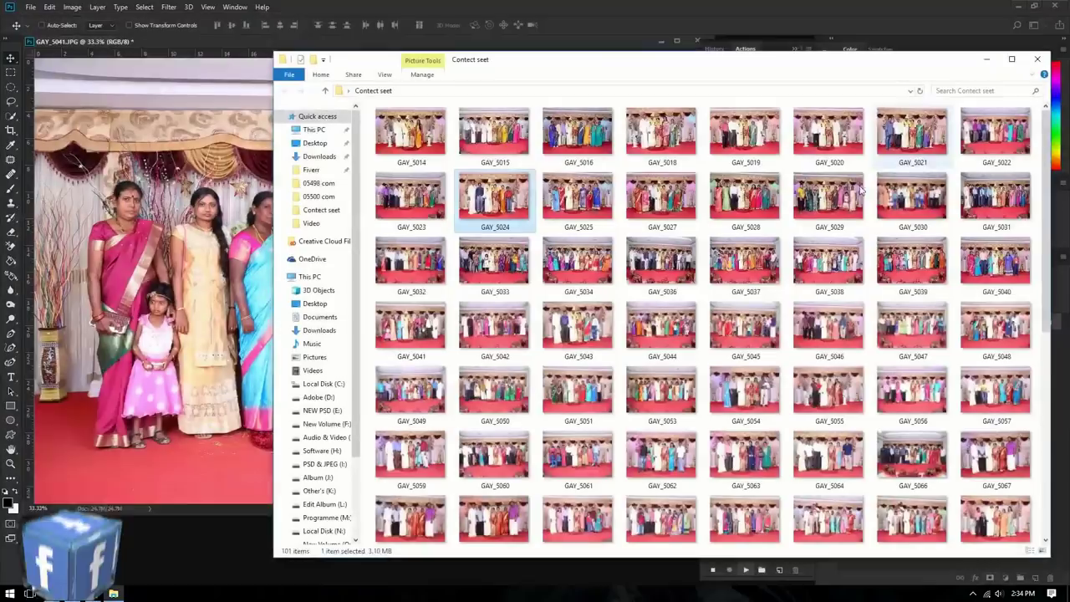
pyautogui.press('Escape')
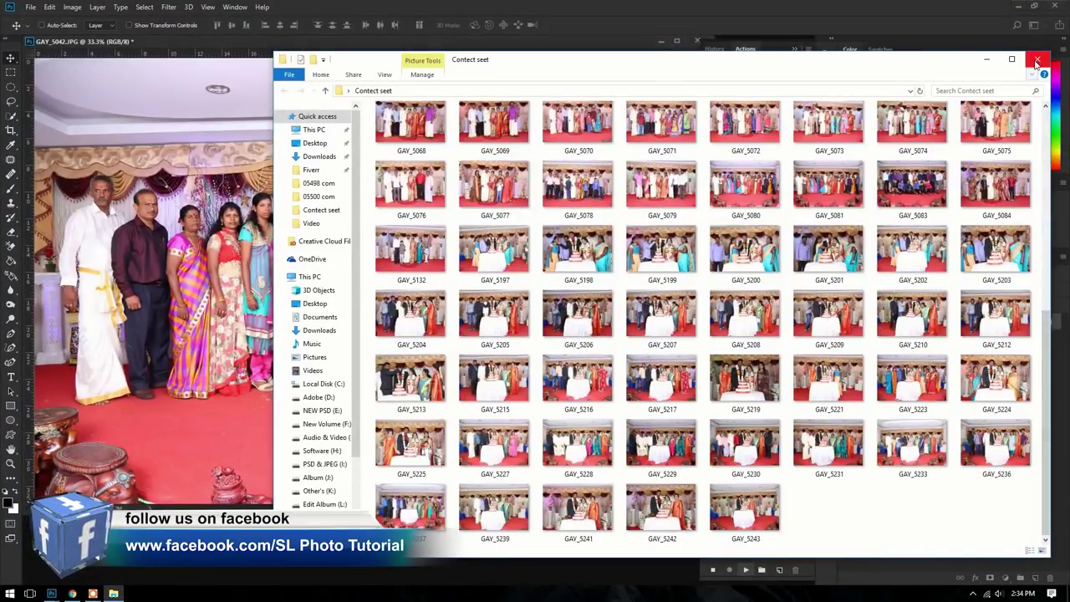
pyautogui.click(1037, 58)
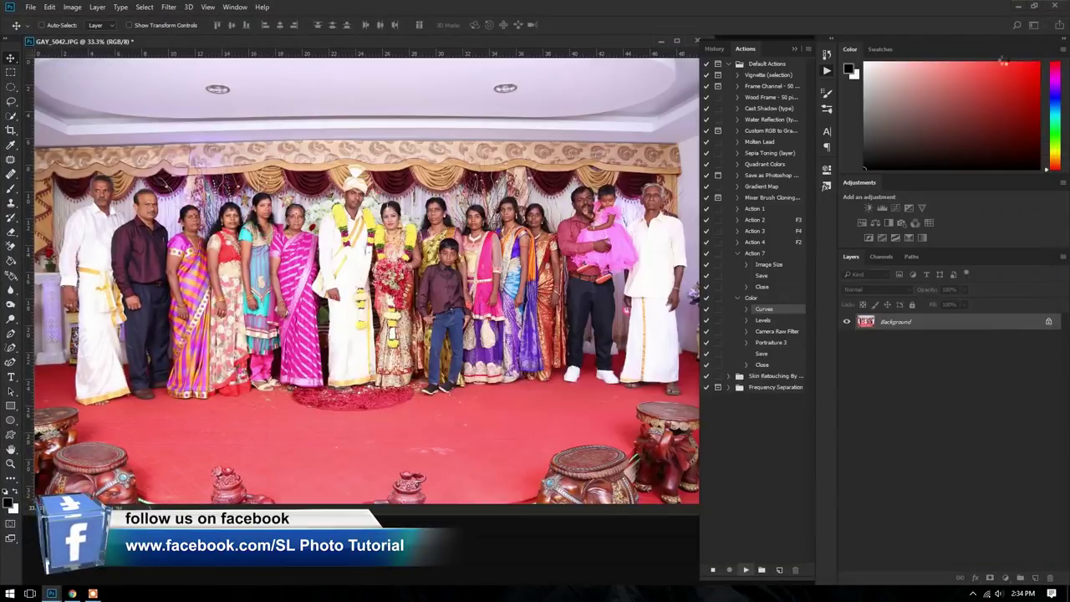